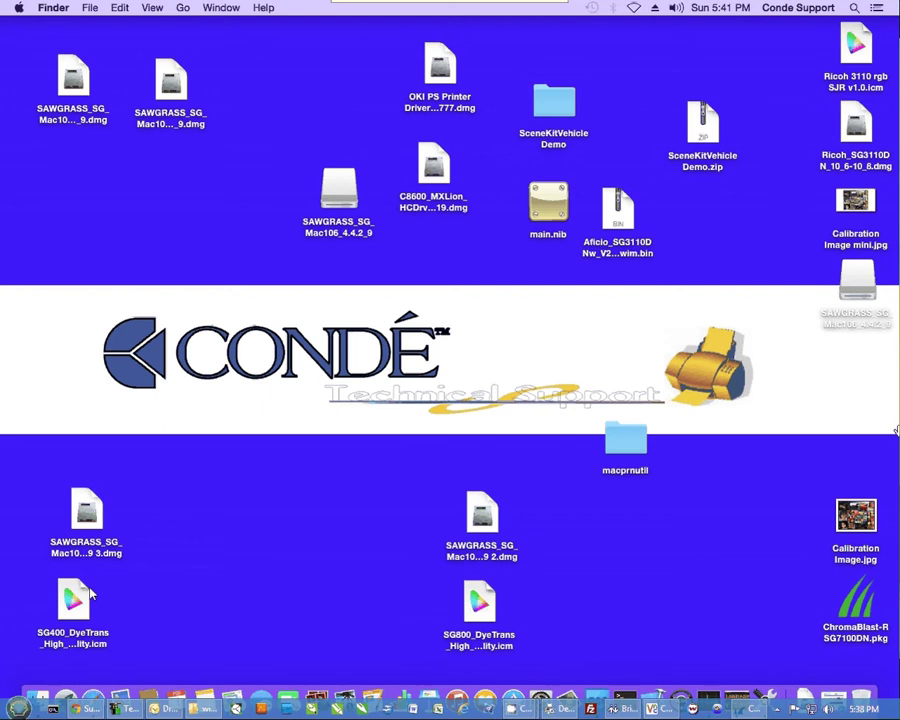
- Launch the web browser, then hide it to reveal the desktop
{"action": "left_click", "coordinate": [210, 550]}
{"action": "left_click", "coordinate": [93, 700]}
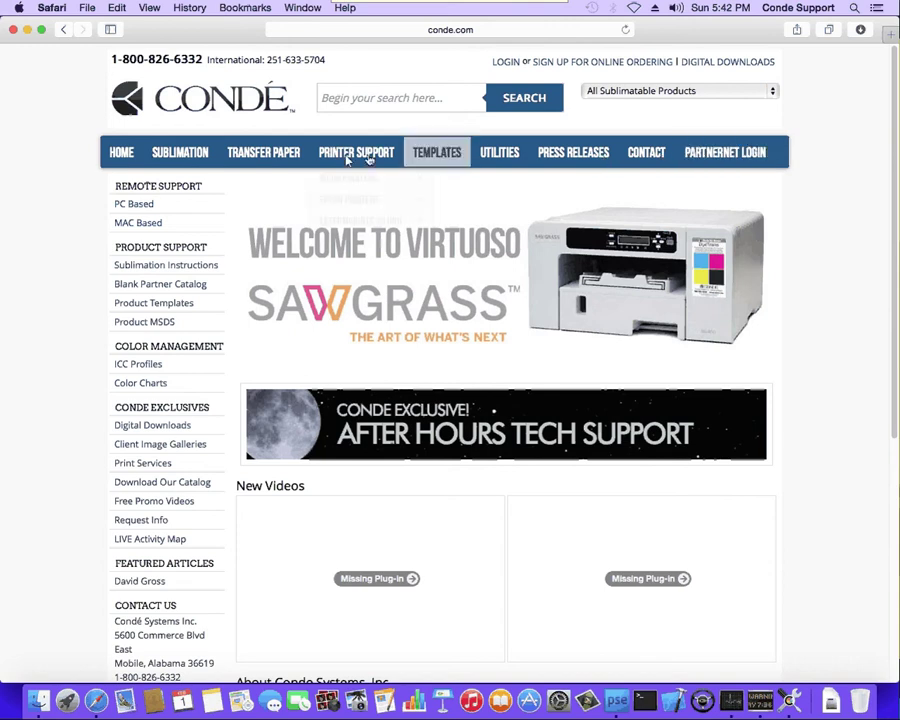
{"action": "mouse_move", "coordinate": [342, 160]}
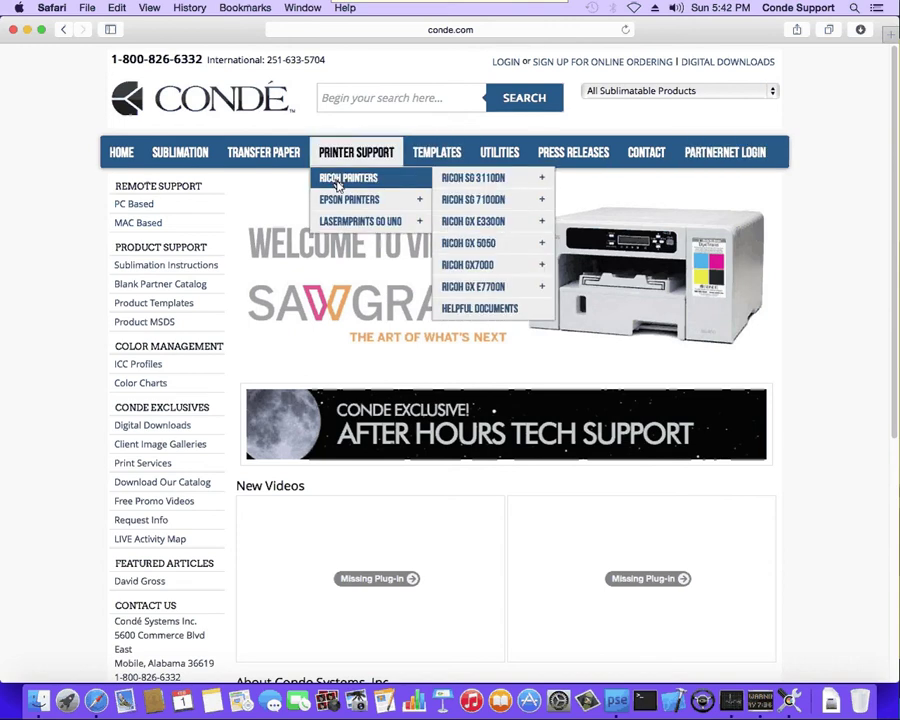
{"action": "mouse_move", "coordinate": [338, 186]}
{"action": "mouse_move", "coordinate": [499, 180]}
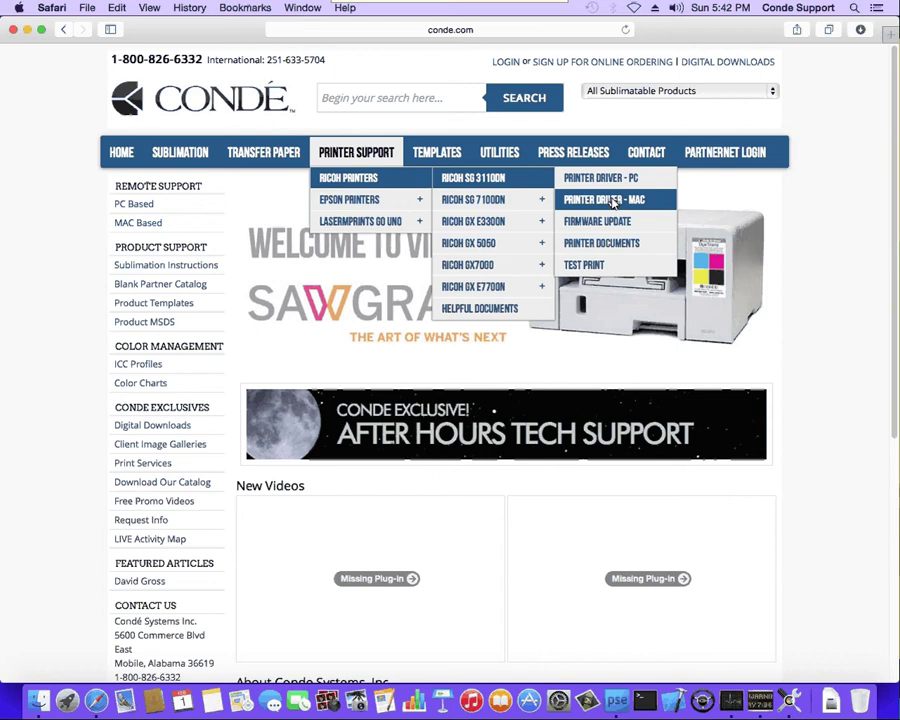
{"action": "left_click", "coordinate": [27, 30]}
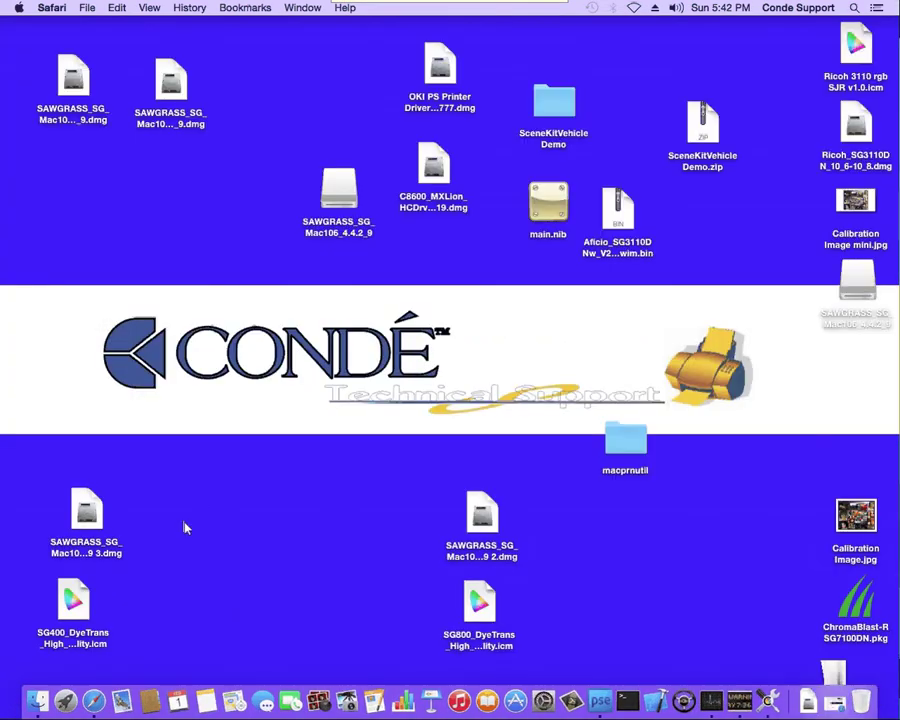
- Copy the SG400_DyeTrans_High_Quality.icm profile from the desktop in Finder
{"action": "left_click", "coordinate": [100, 620]}
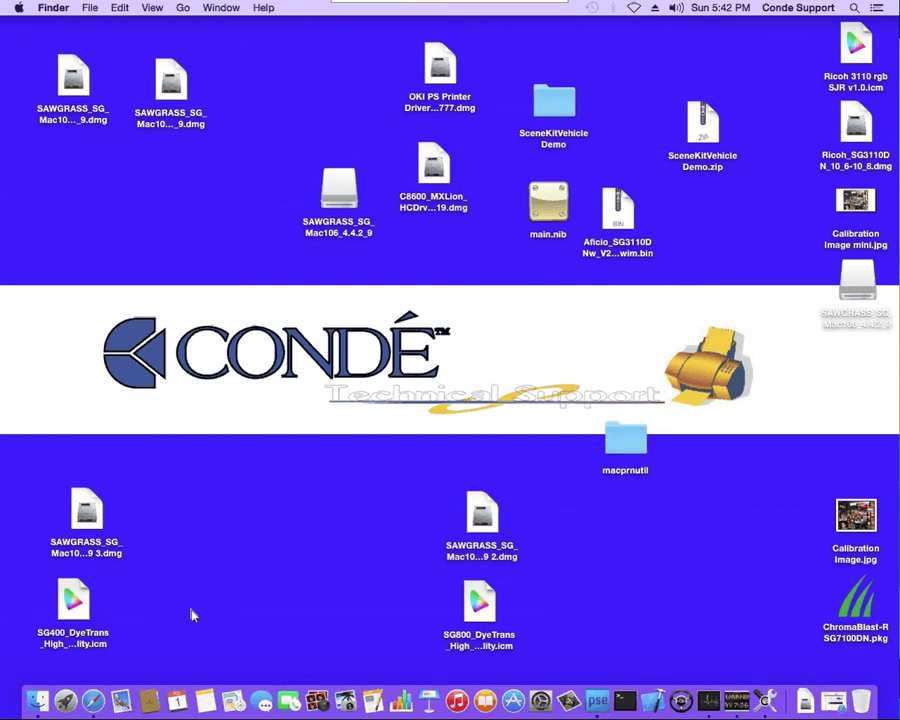
{"action": "left_click", "coordinate": [73, 605]}
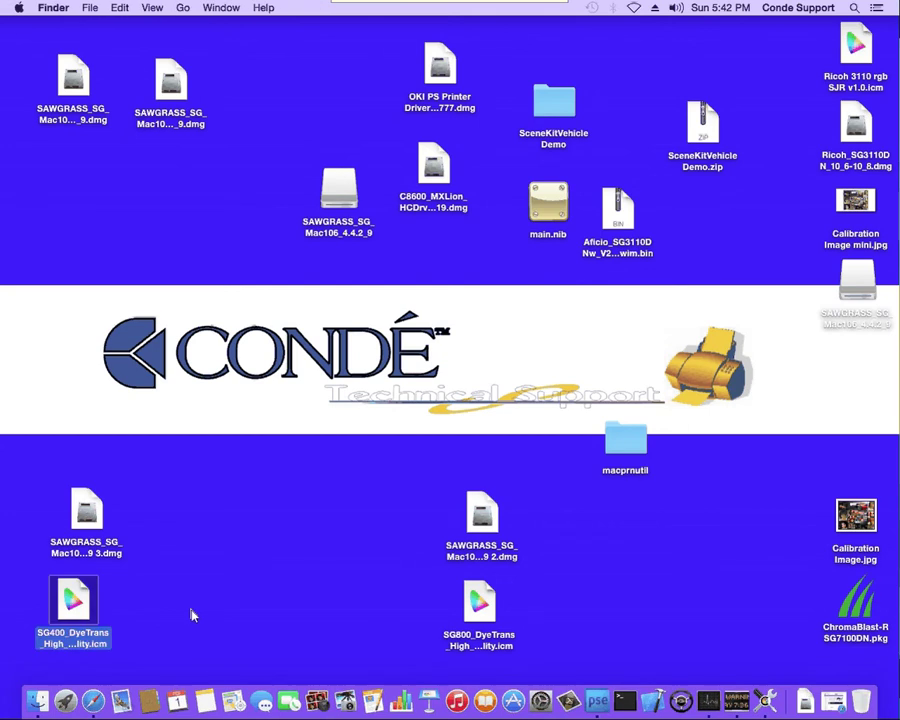
{"action": "right_click", "coordinate": [73, 613]}
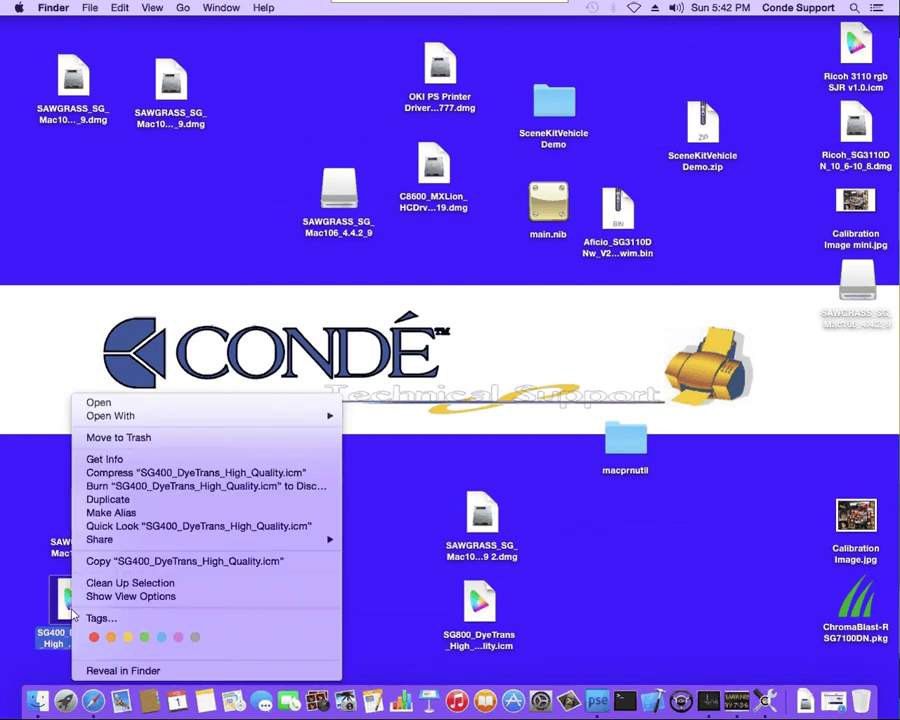
{"action": "left_click", "coordinate": [152, 562]}
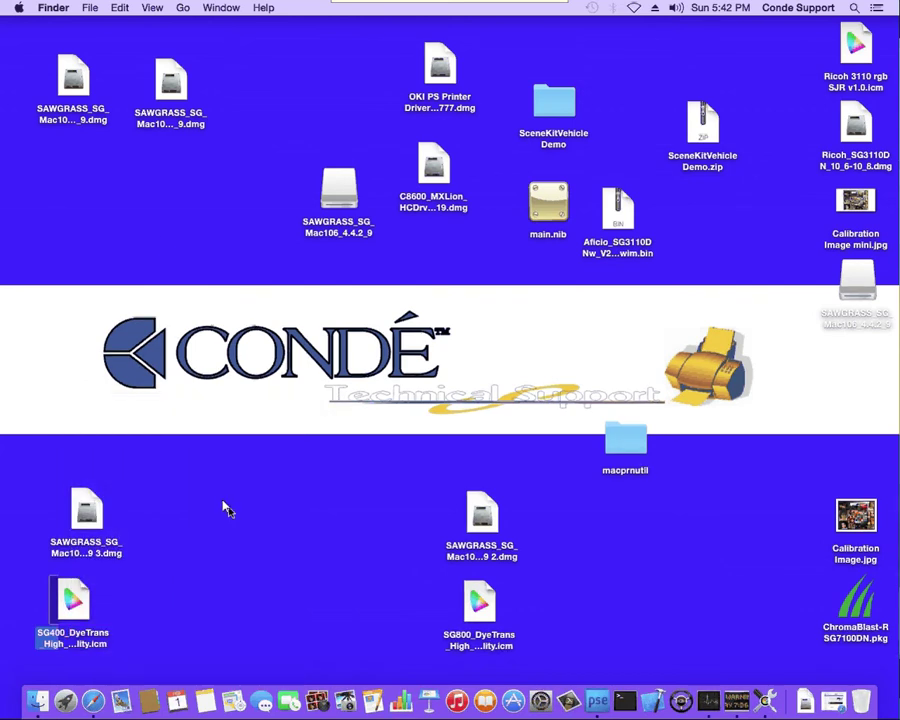
- Use Go to Folder to open a Finder window on Macintosh HD
{"action": "left_click", "coordinate": [182, 8]}
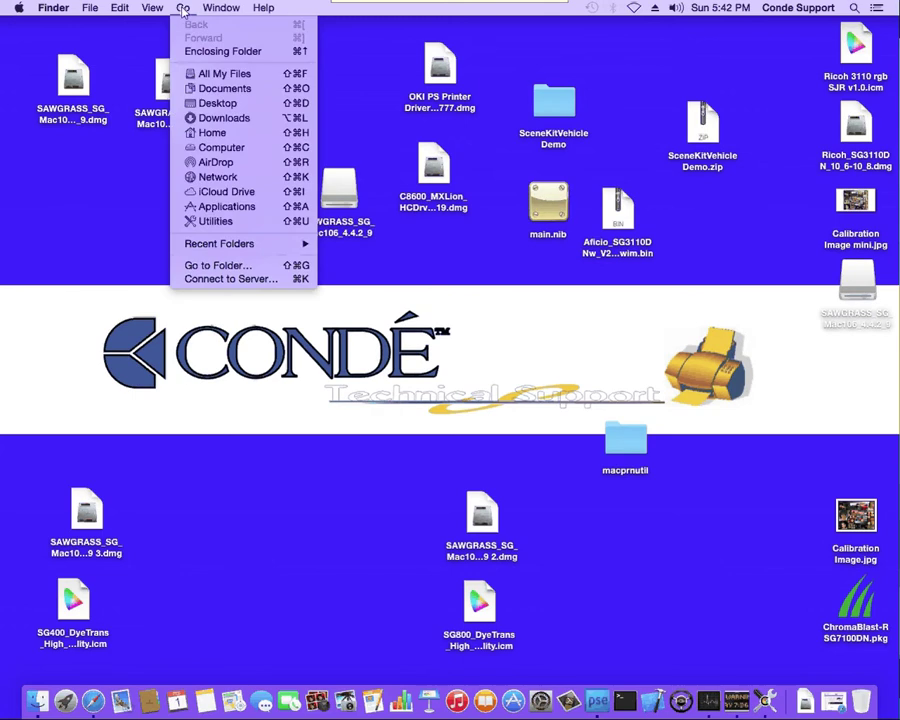
{"action": "left_click", "coordinate": [212, 265]}
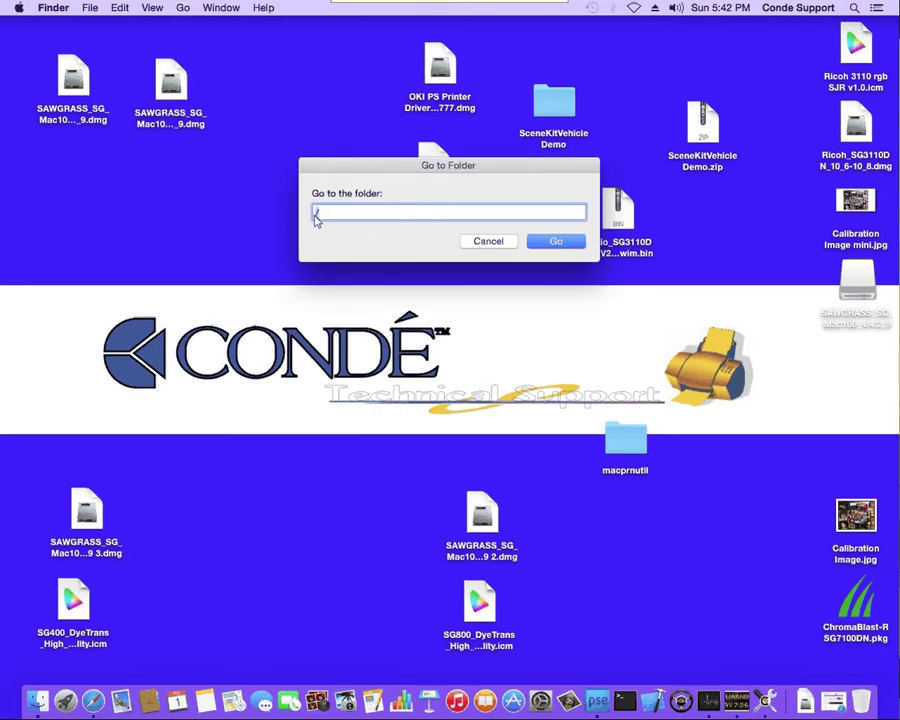
{"action": "left_click", "coordinate": [556, 244]}
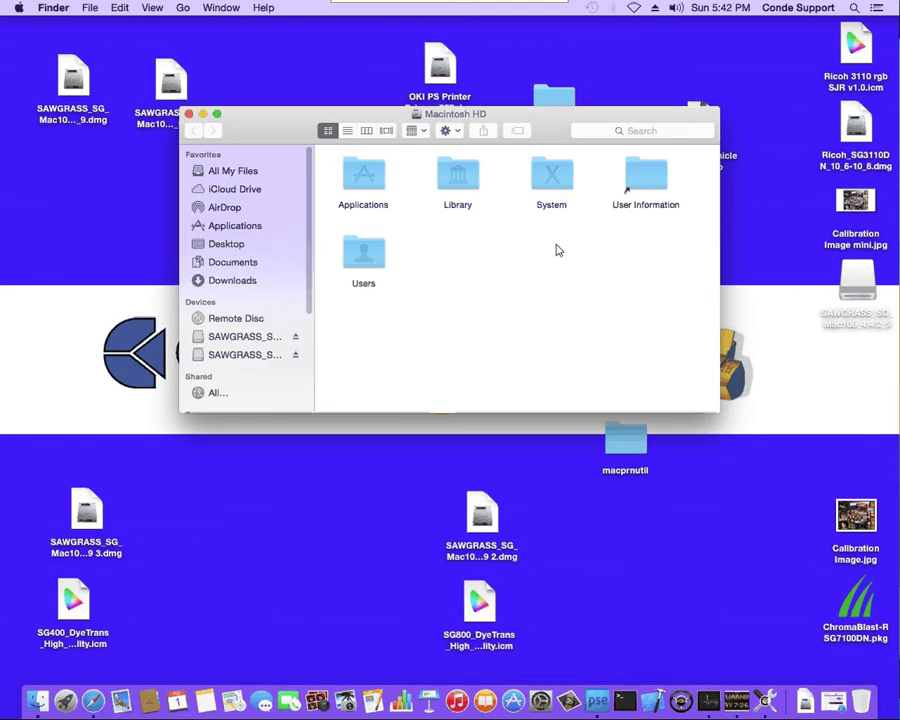
- Paste the profile into Library > ColorSync > Profiles, replacing the existing copy with admin approval
{"action": "double_click", "coordinate": [457, 178]}
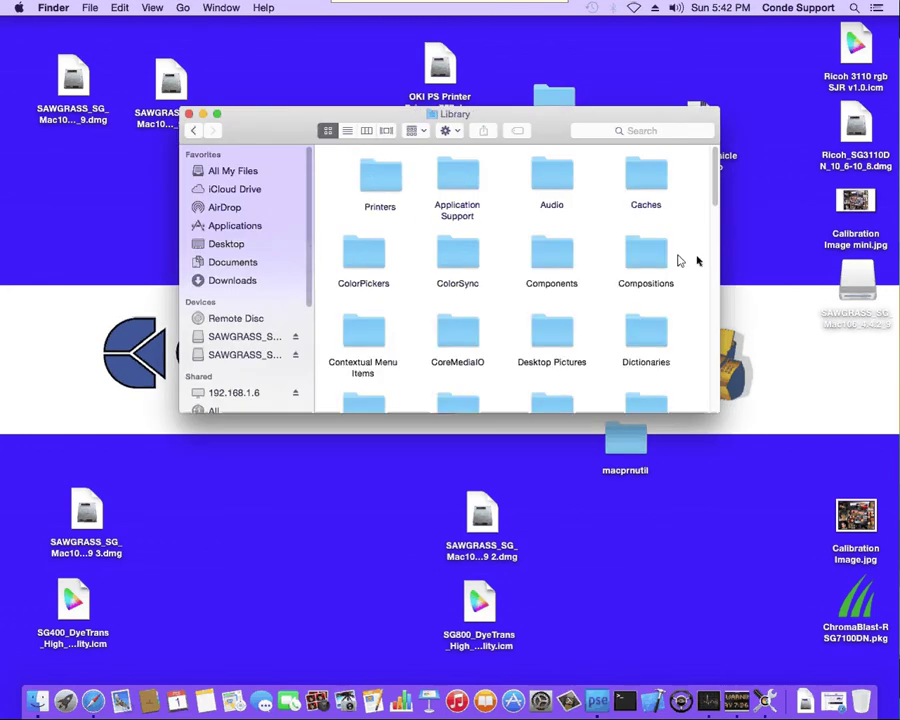
{"action": "double_click", "coordinate": [453, 264]}
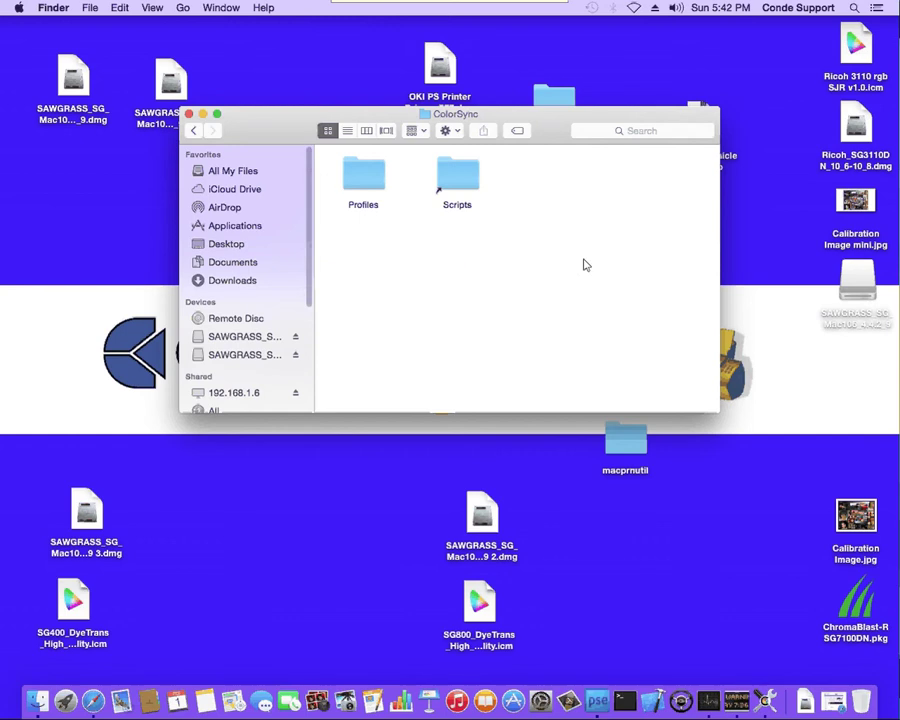
{"action": "double_click", "coordinate": [361, 182]}
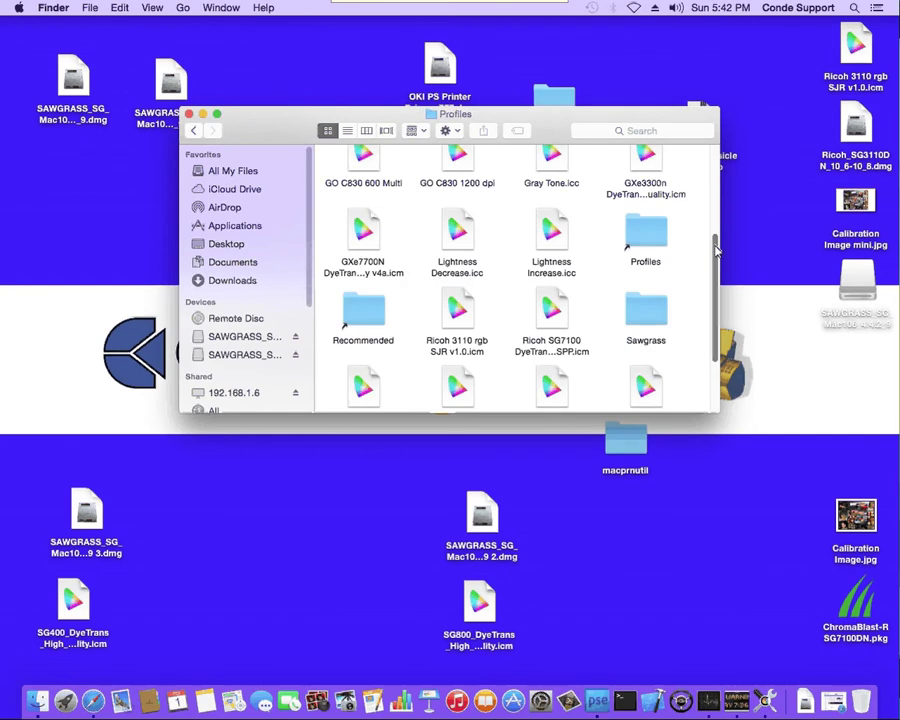
{"action": "left_click", "coordinate": [118, 8]}
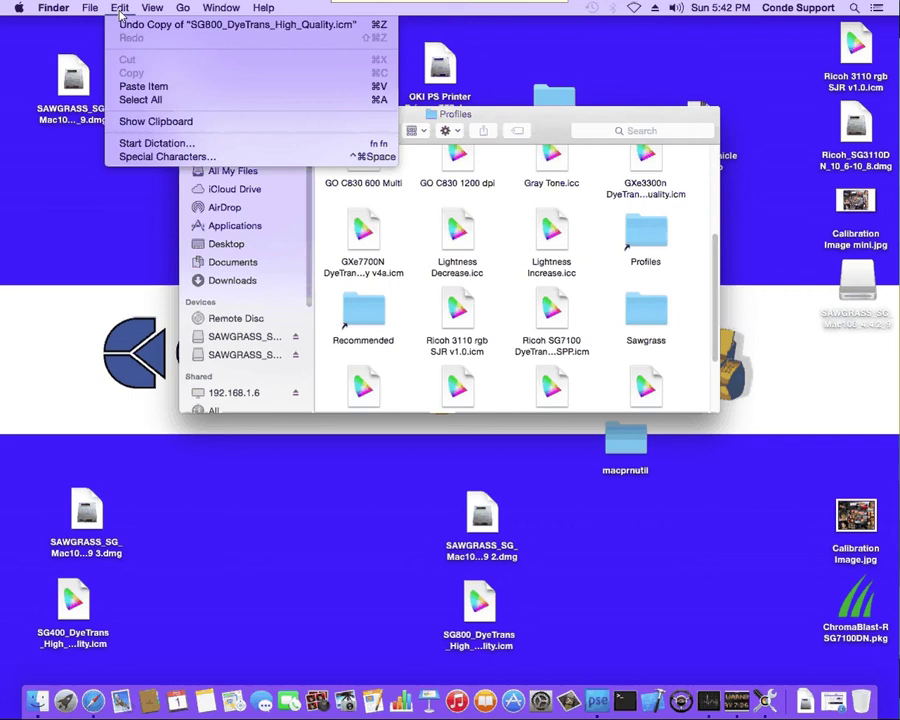
{"action": "left_click", "coordinate": [130, 86]}
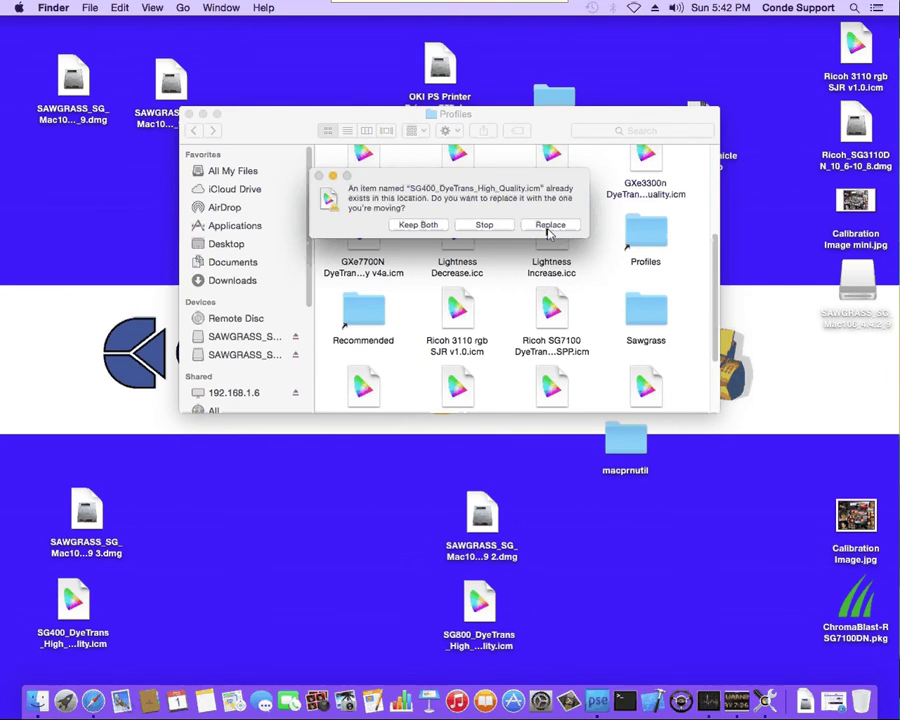
{"action": "left_click", "coordinate": [550, 225]}
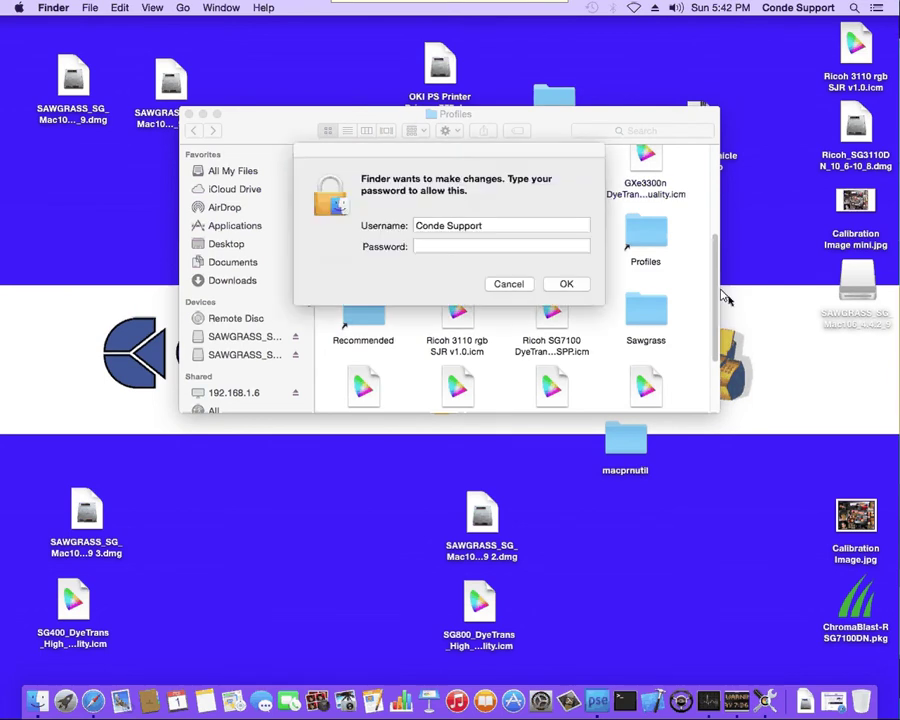
{"action": "left_click", "coordinate": [565, 284]}
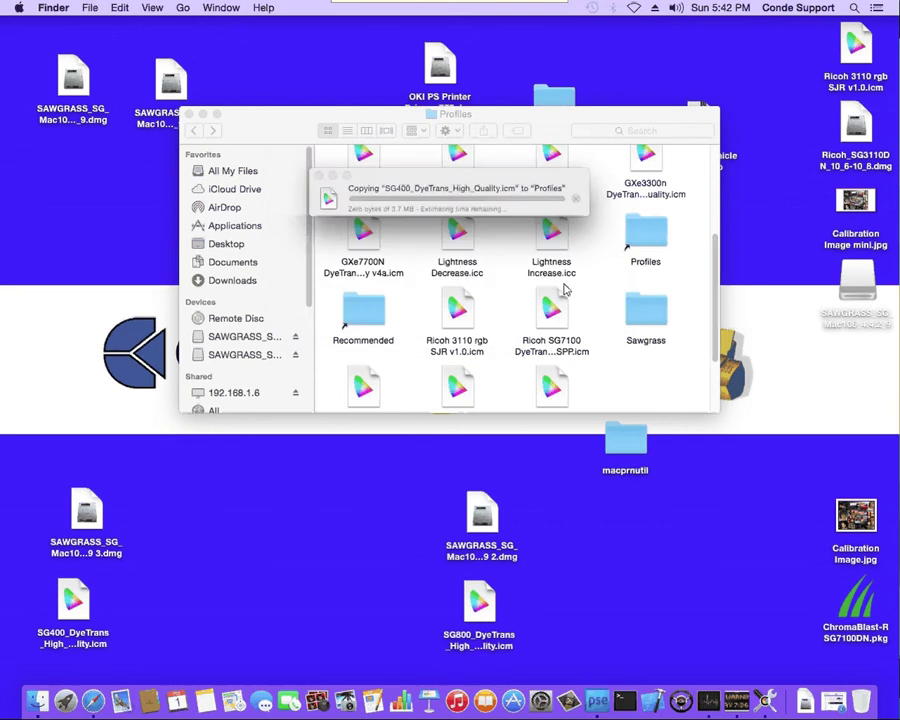
- Verify SG400_DyeTrans_High_Quality.icm is in the Profiles folder, then close the window
{"action": "scroll", "coordinate": [627, 147], "scroll_direction": "down", "scroll_amount": 3}
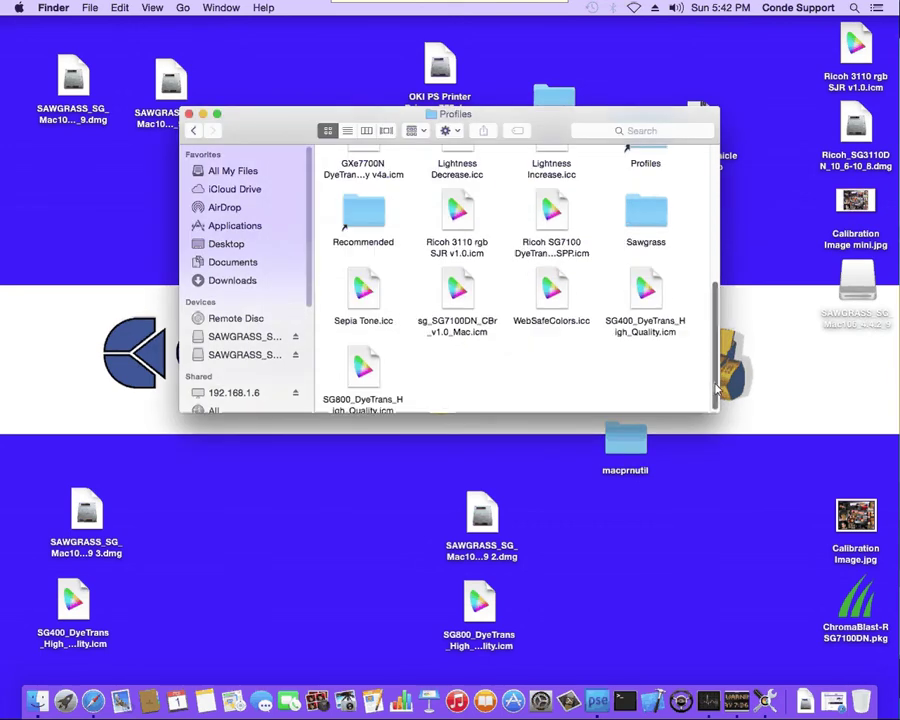
{"action": "left_click", "coordinate": [649, 292]}
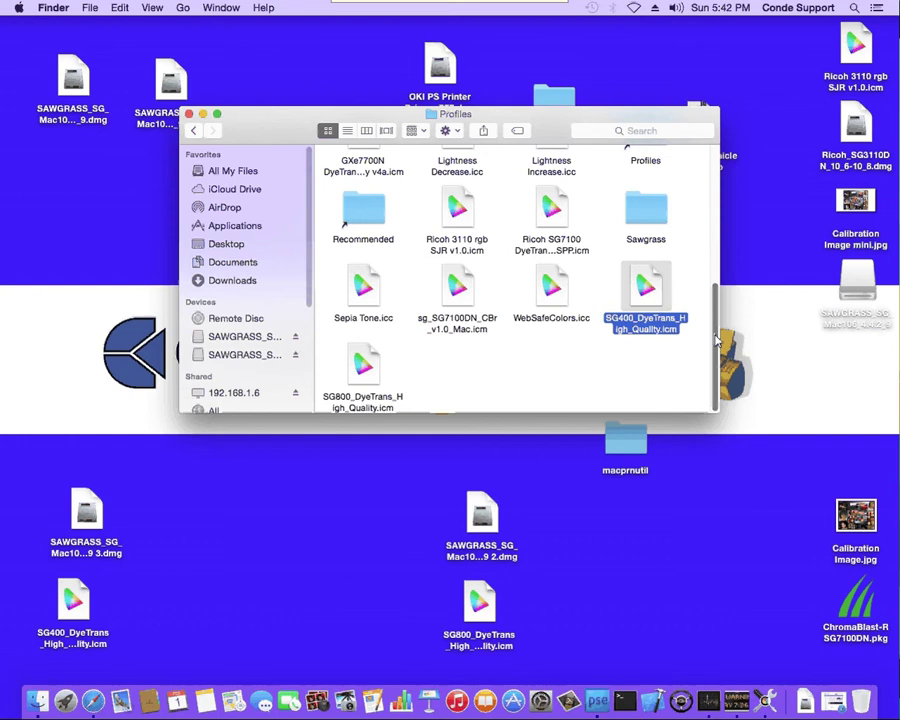
{"action": "scroll", "coordinate": [716, 337], "scroll_direction": "up", "scroll_amount": 4}
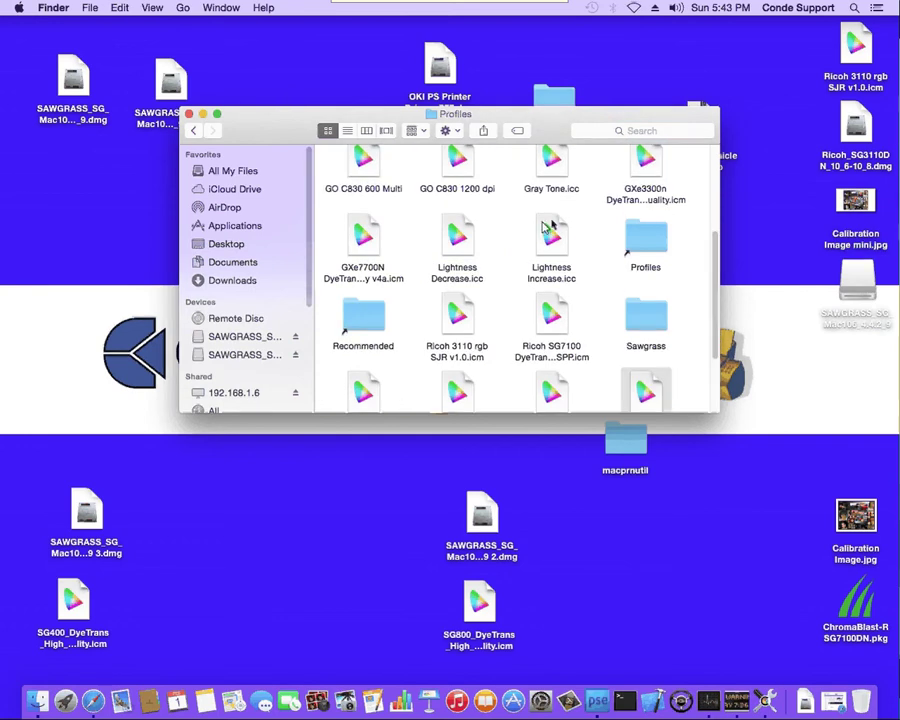
{"action": "left_click", "coordinate": [648, 240]}
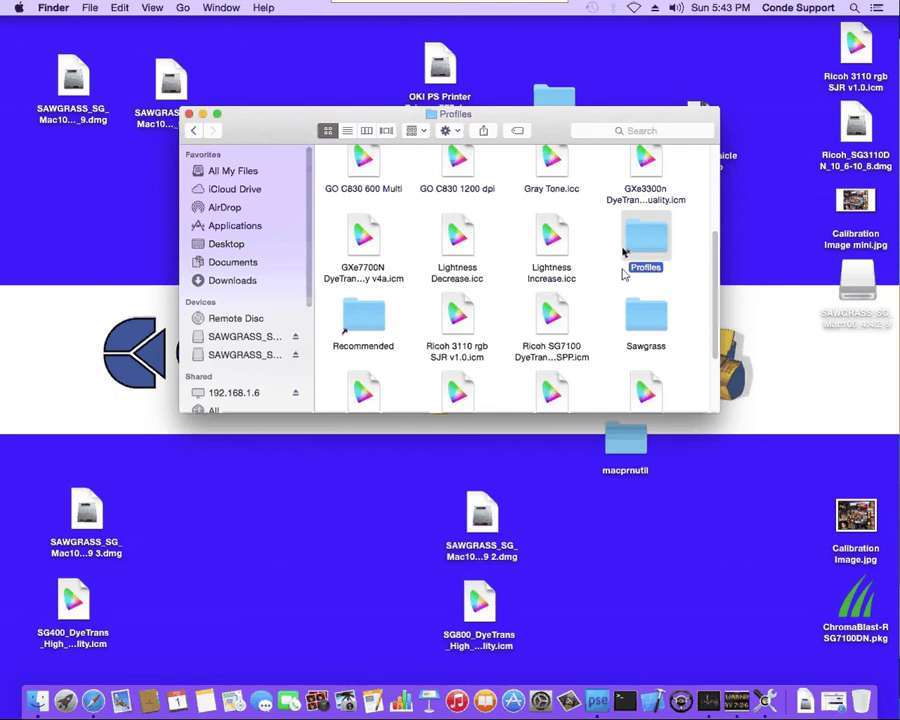
{"action": "scroll", "coordinate": [560, 260], "scroll_direction": "down", "scroll_amount": 5}
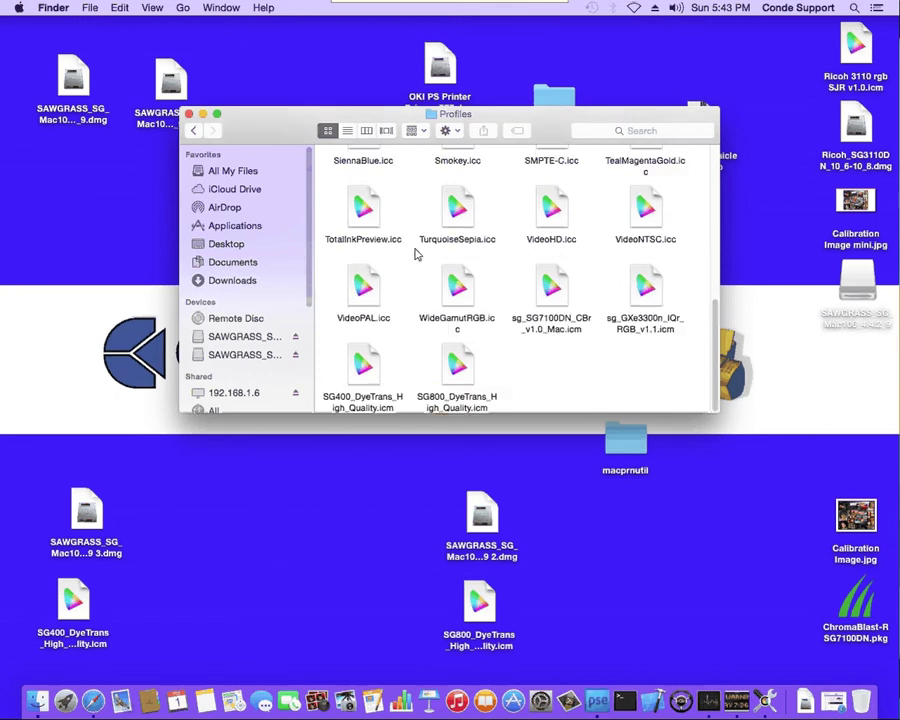
{"action": "left_click", "coordinate": [360, 362]}
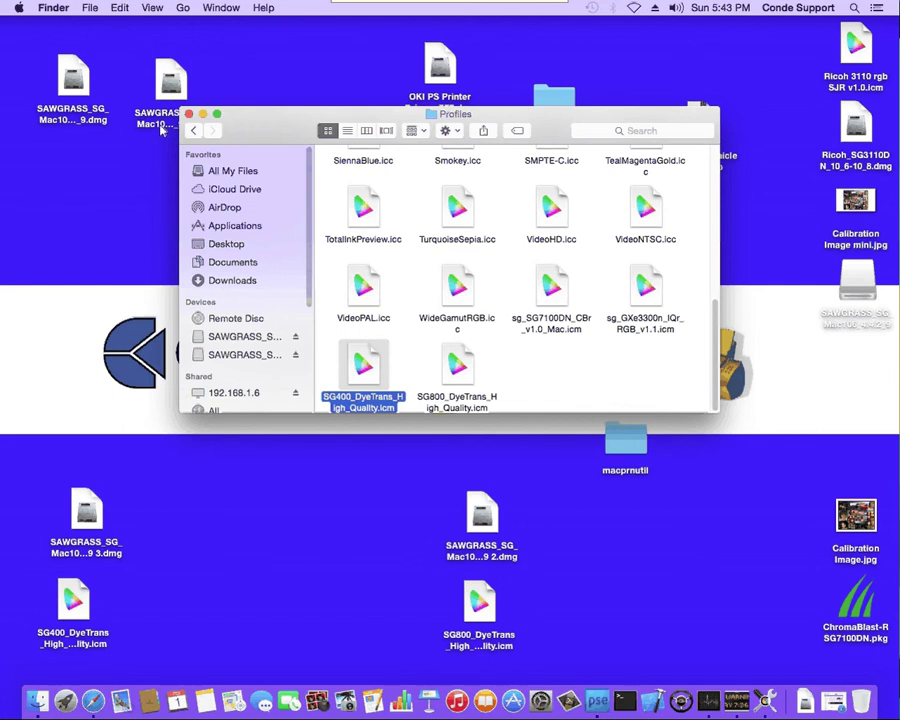
{"action": "key", "text": "super+w"}
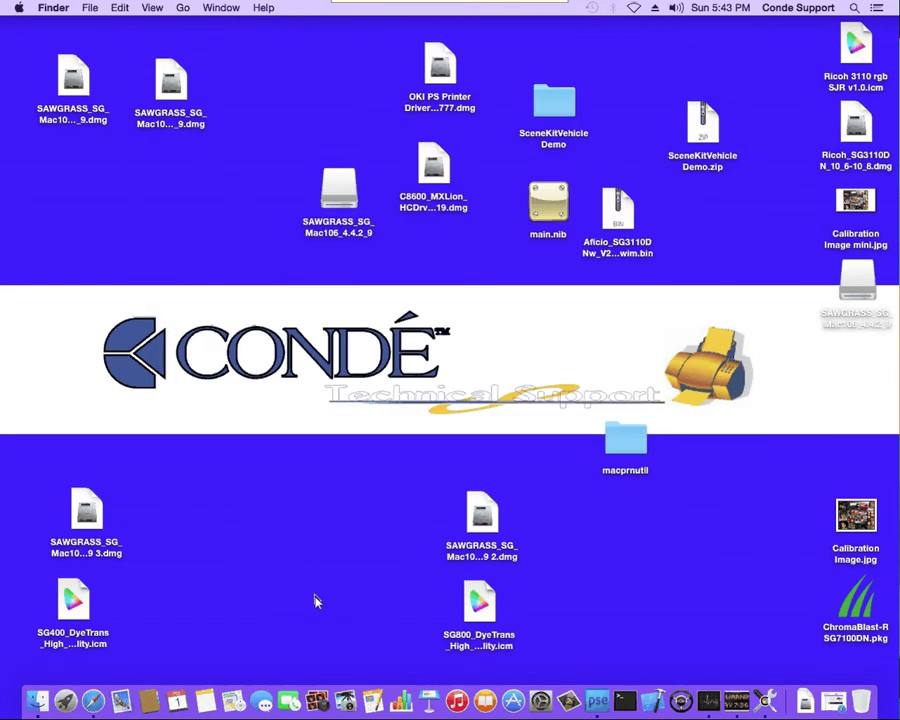
- Switch to Photoshop Elements and dismiss its File menu
{"action": "left_click", "coordinate": [596, 701]}
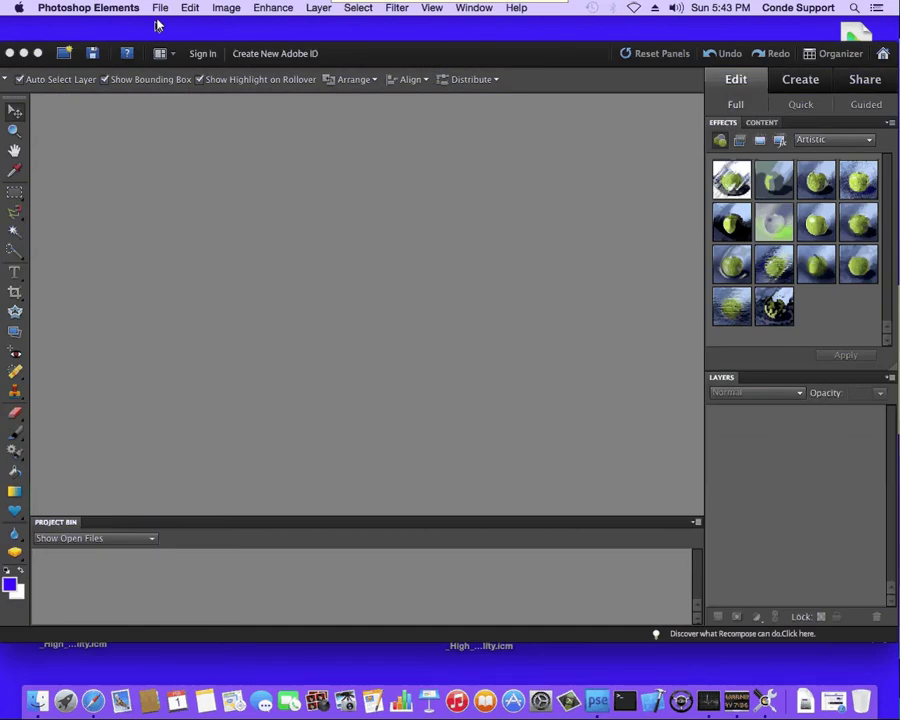
{"action": "left_click", "coordinate": [162, 9]}
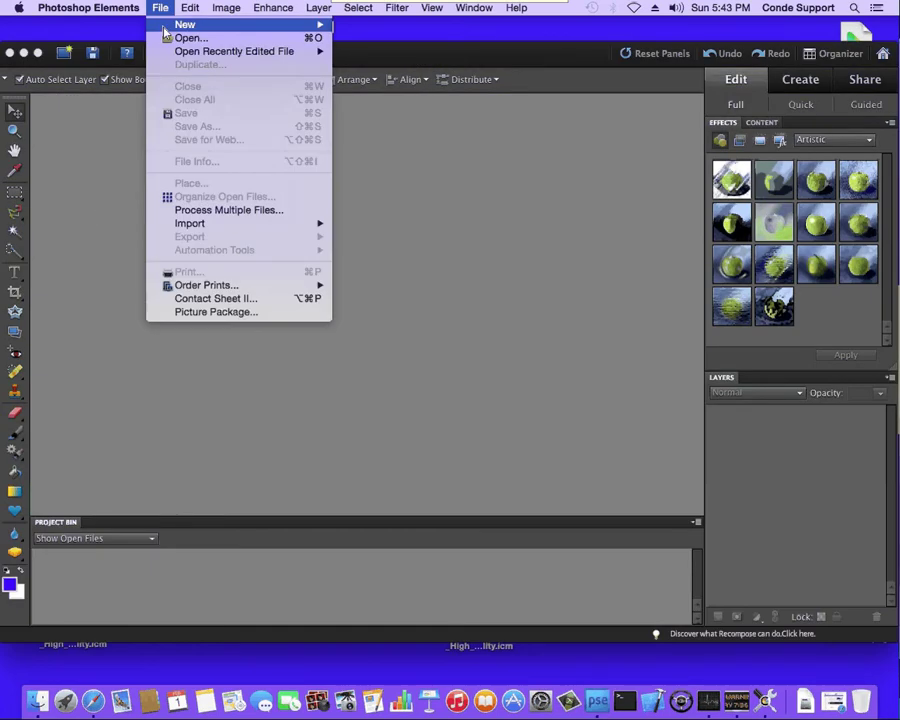
{"action": "left_click", "coordinate": [164, 12]}
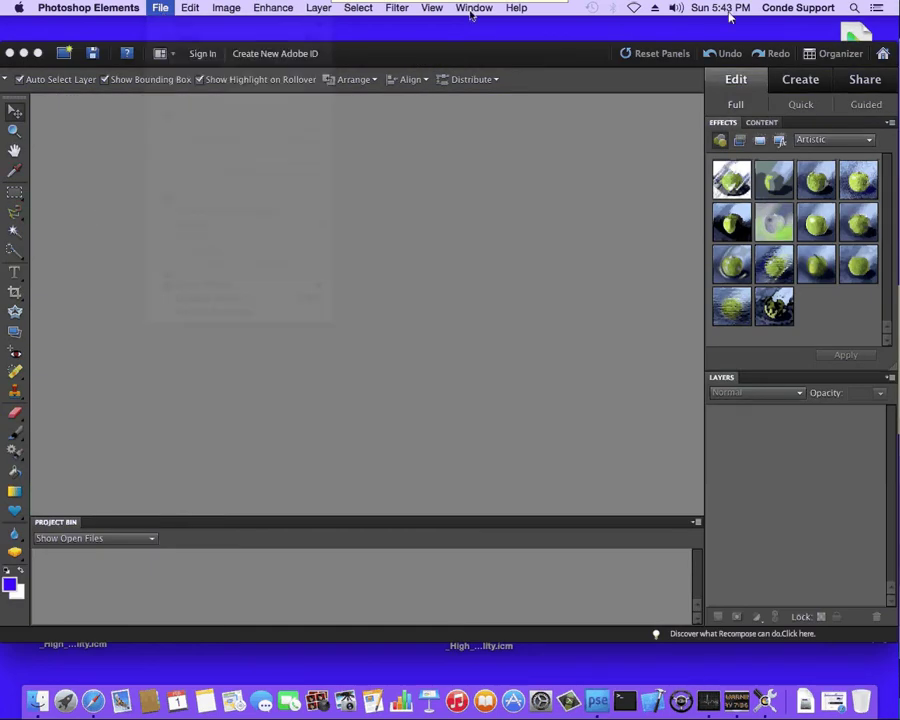
- Minimize Photoshop Elements and delete the Sawgrass SG400 printer in Printers & Scanners
{"action": "left_click", "coordinate": [24, 54]}
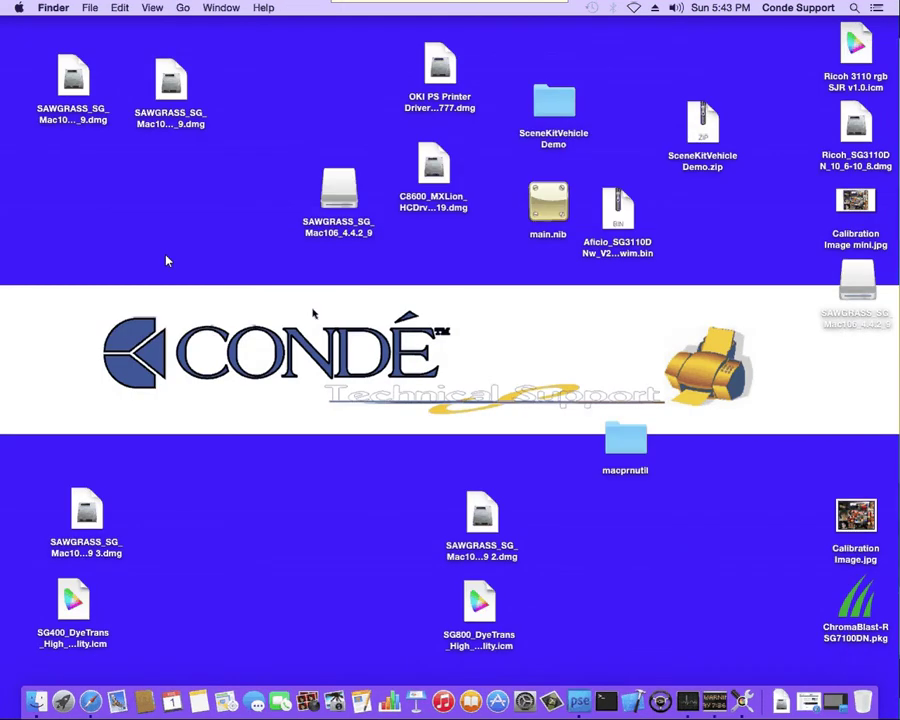
{"action": "left_click", "coordinate": [18, 9]}
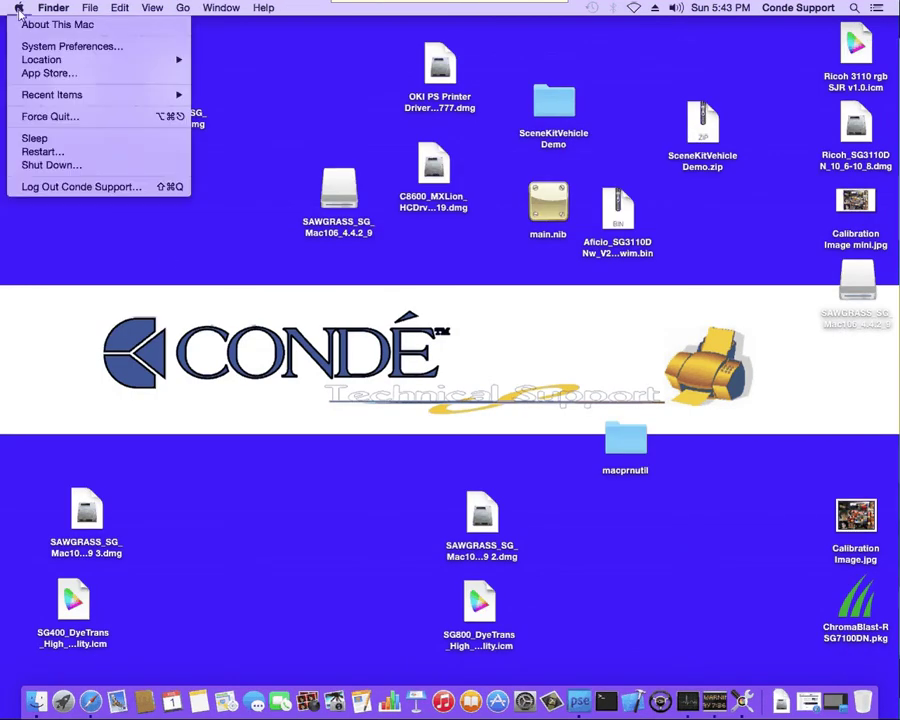
{"action": "left_click", "coordinate": [62, 46]}
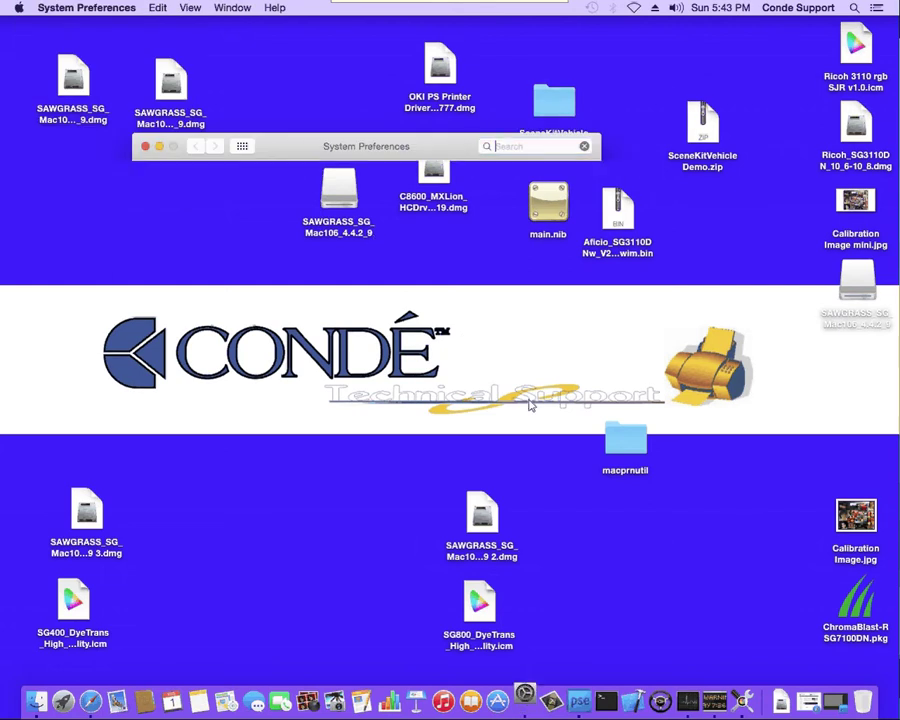
{"action": "left_click", "coordinate": [452, 282]}
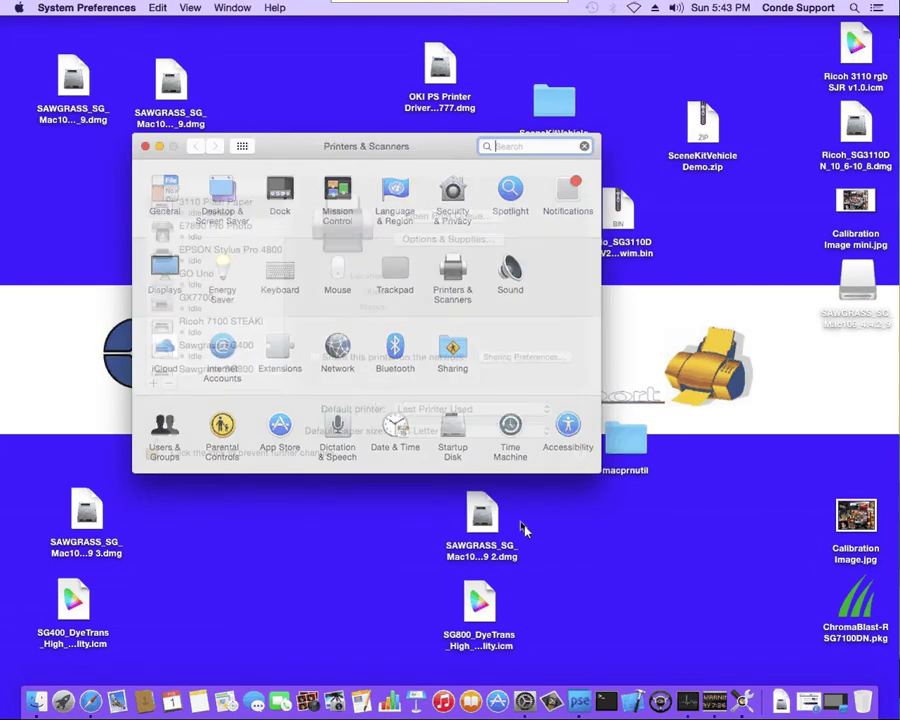
{"action": "left_click", "coordinate": [218, 345]}
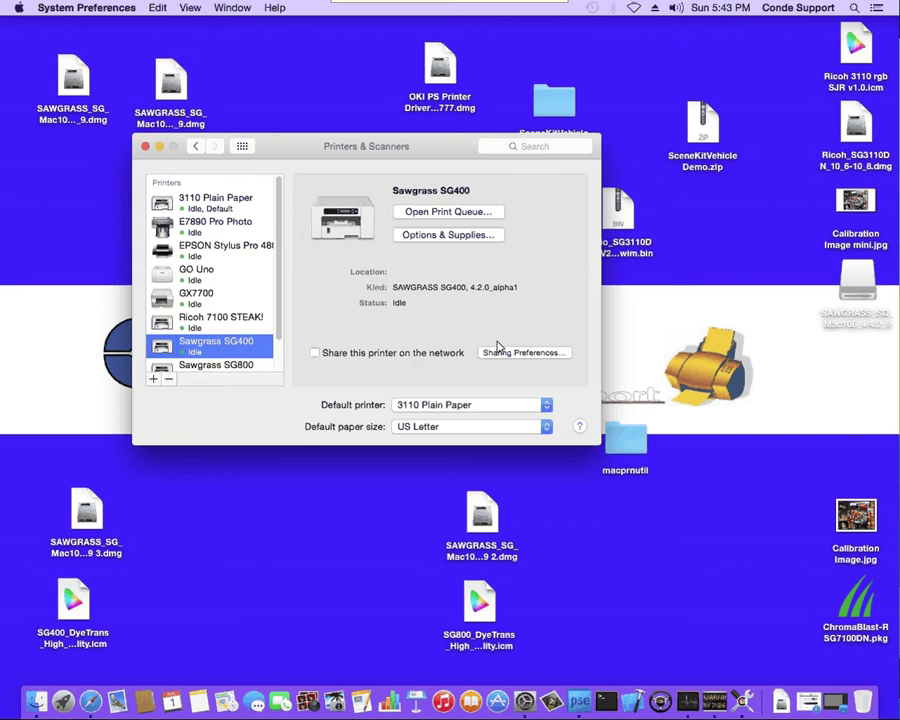
{"action": "left_click", "coordinate": [168, 379]}
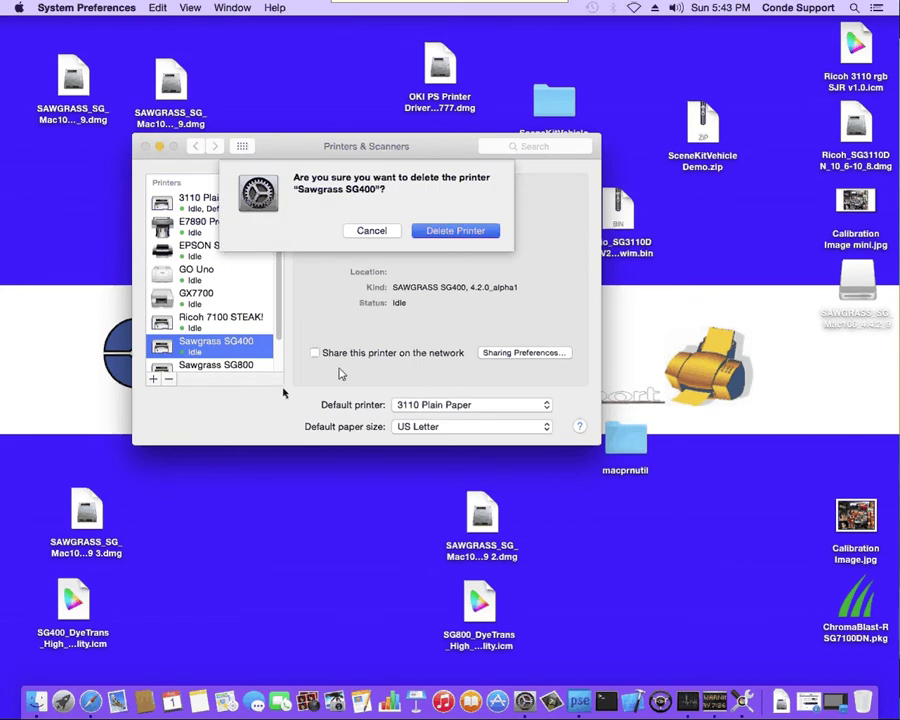
{"action": "key", "text": "Escape"}
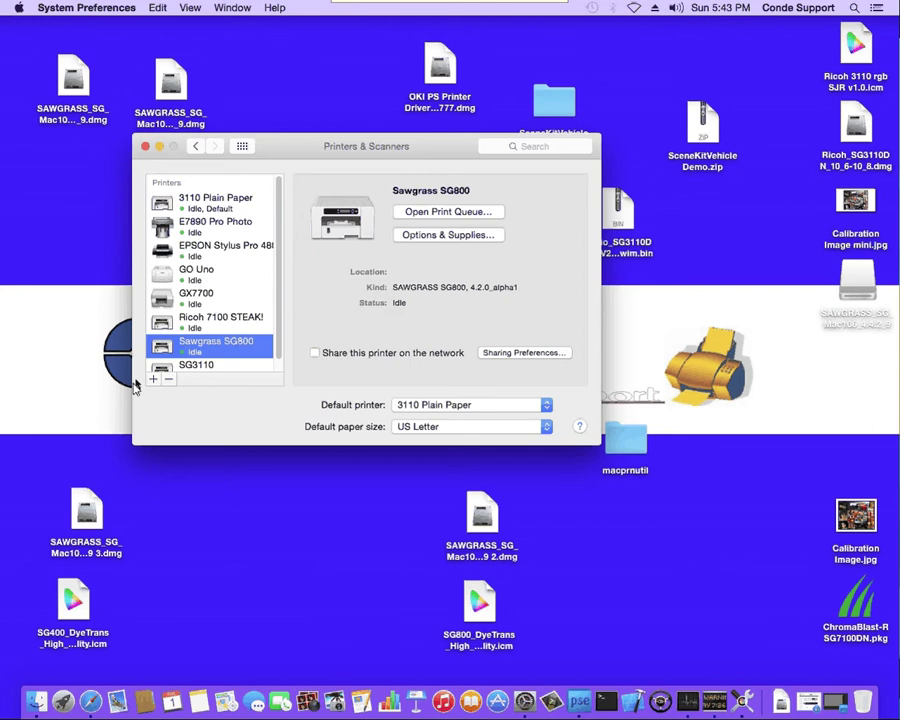
- Start adding an IP printer at address 192.168.1.216
{"action": "left_click", "coordinate": [154, 380]}
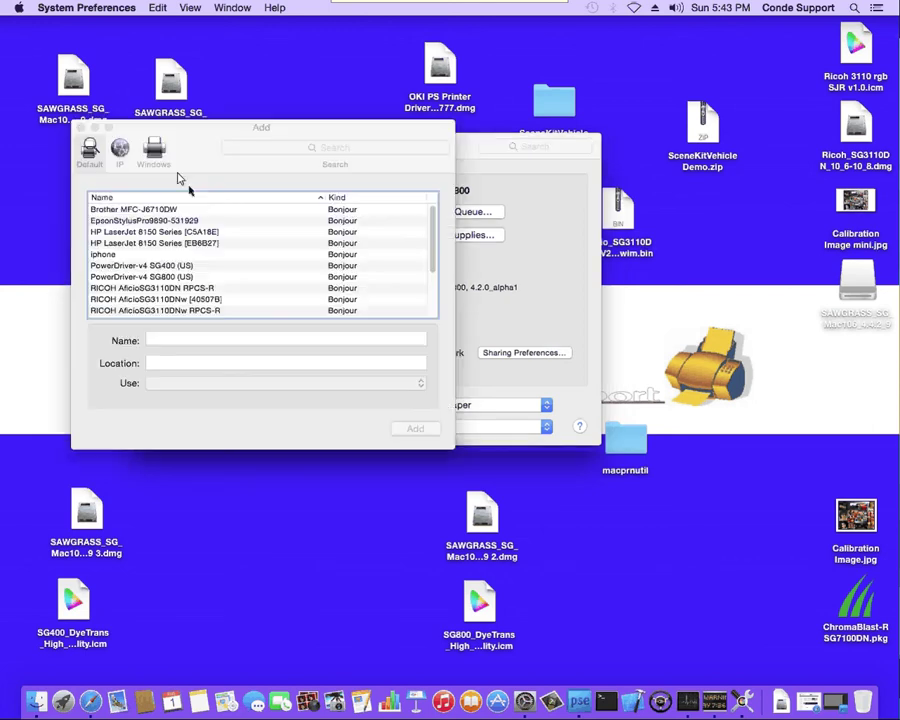
{"action": "left_click", "coordinate": [120, 152]}
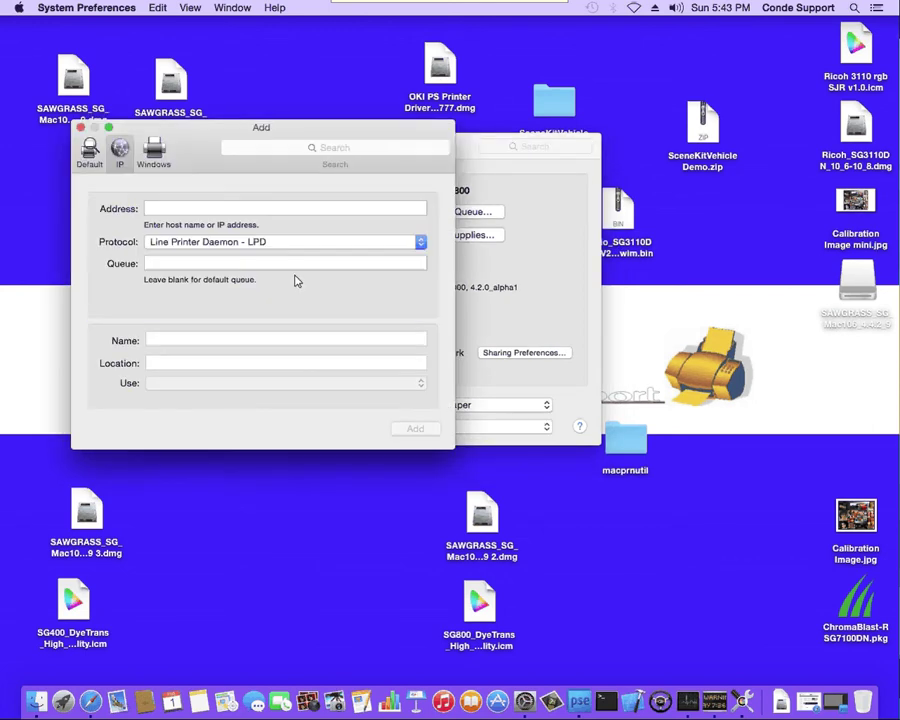
{"action": "left_click", "coordinate": [171, 209]}
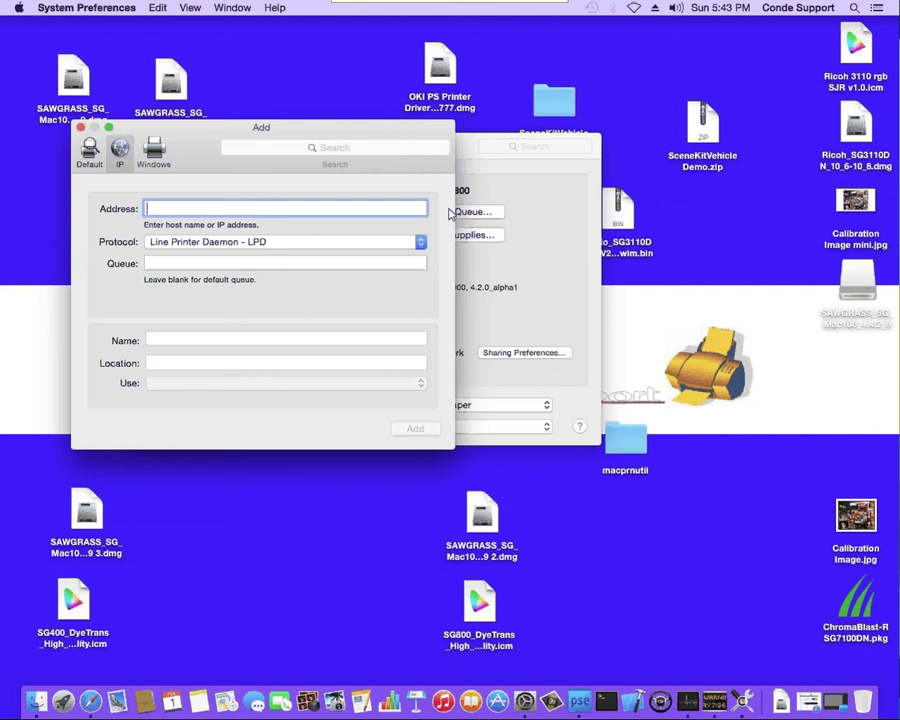
{"action": "type", "text": "19"}
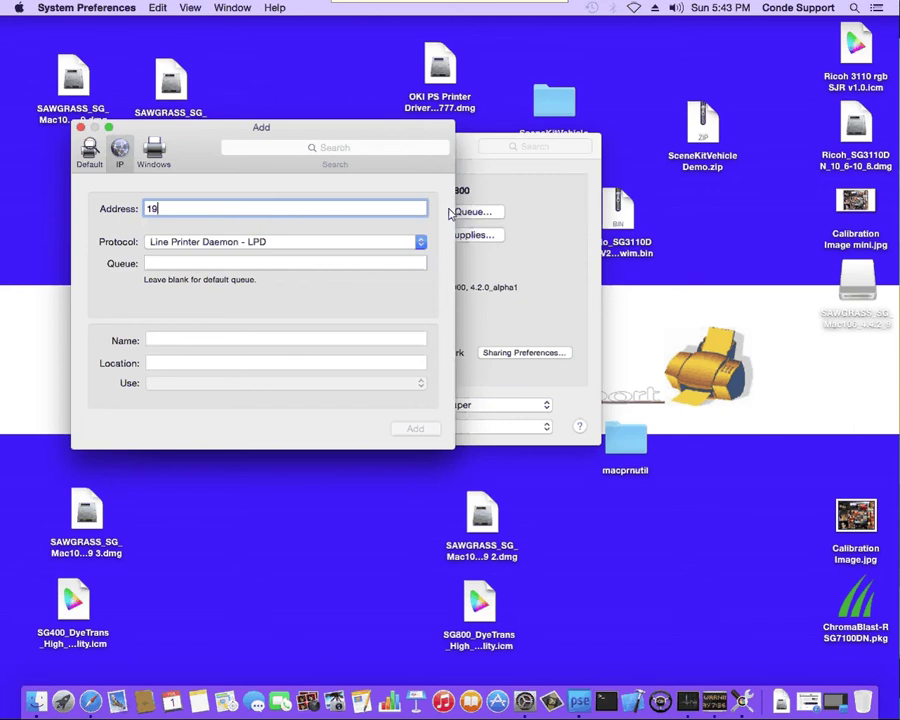
{"action": "type", "text": "2.168"}
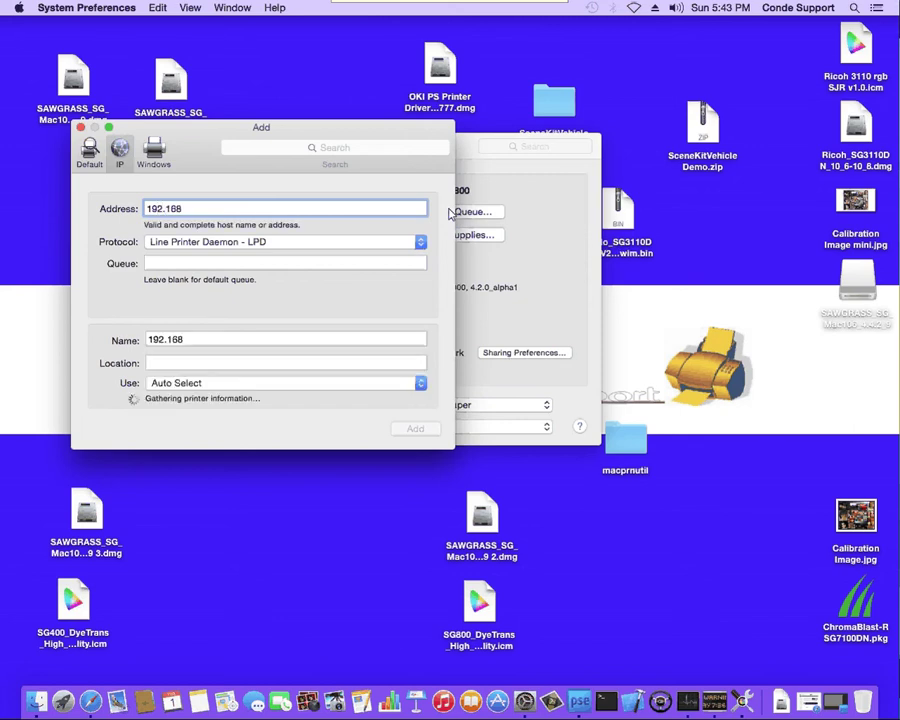
{"action": "type", "text": ".1.216"}
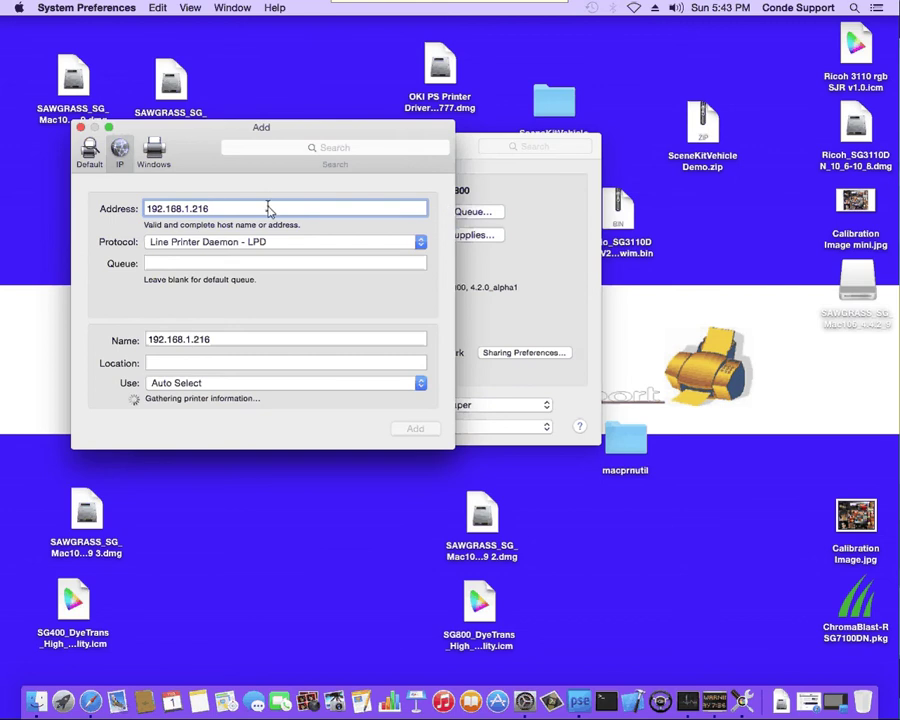
- Select the SAWGRASS SG400, 4.2.0_alpha1 driver and add the printer
{"action": "left_click", "coordinate": [421, 376]}
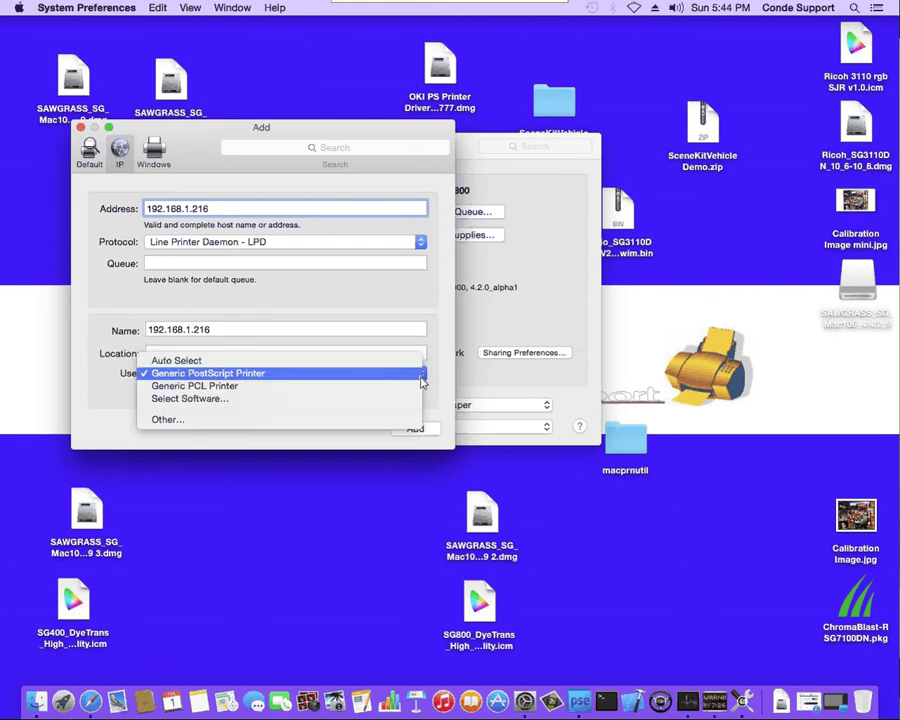
{"action": "left_click", "coordinate": [190, 399]}
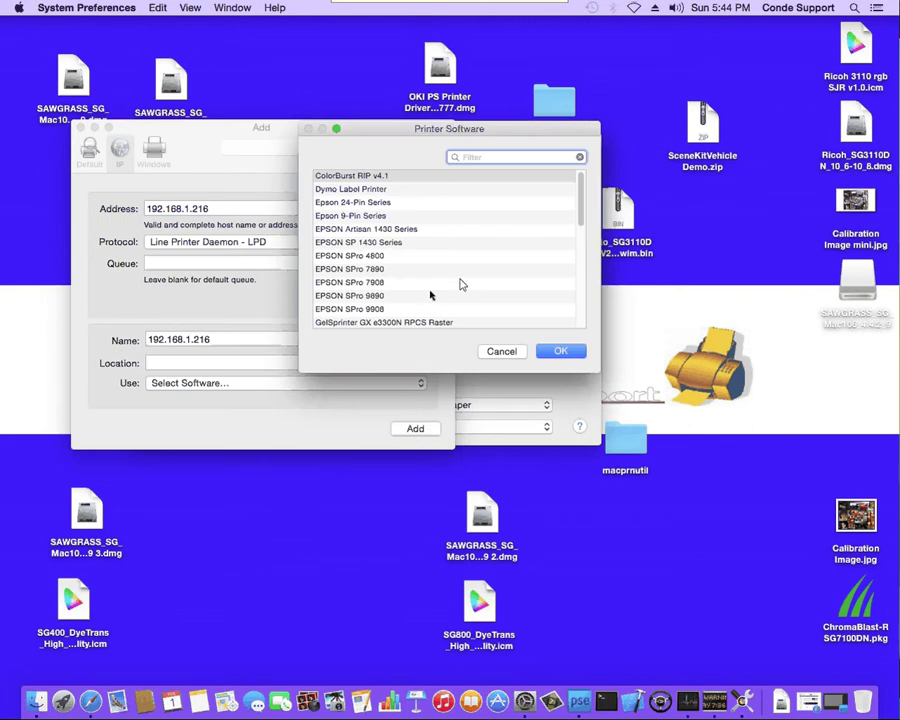
{"action": "scroll", "coordinate": [584, 210], "scroll_direction": "down", "scroll_amount": 1}
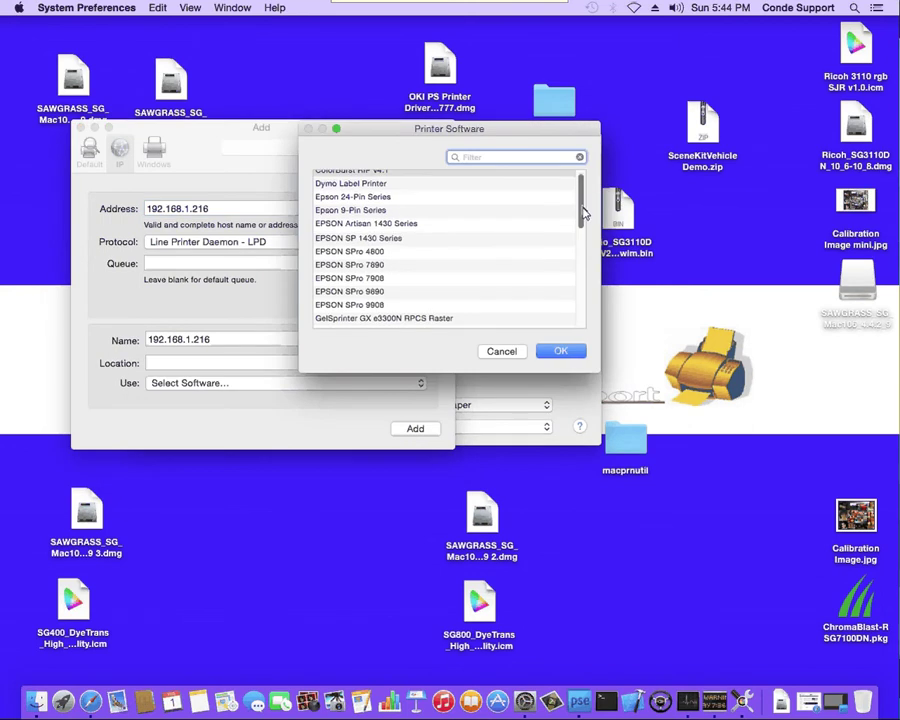
{"action": "left_click_drag", "start_coordinate": [584, 210], "coordinate": [576, 322]}
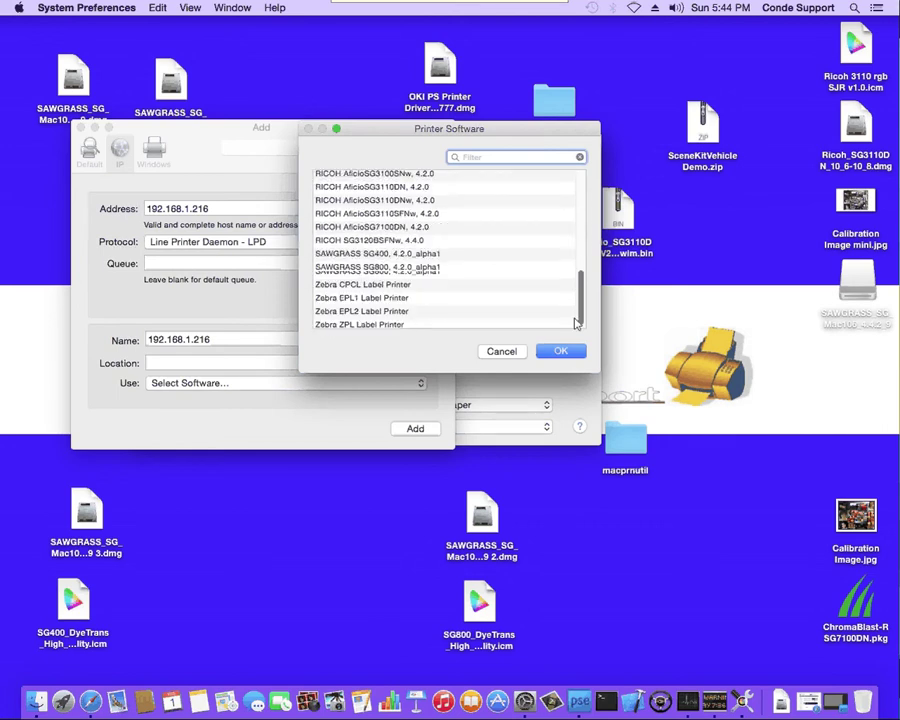
{"action": "left_click", "coordinate": [470, 254]}
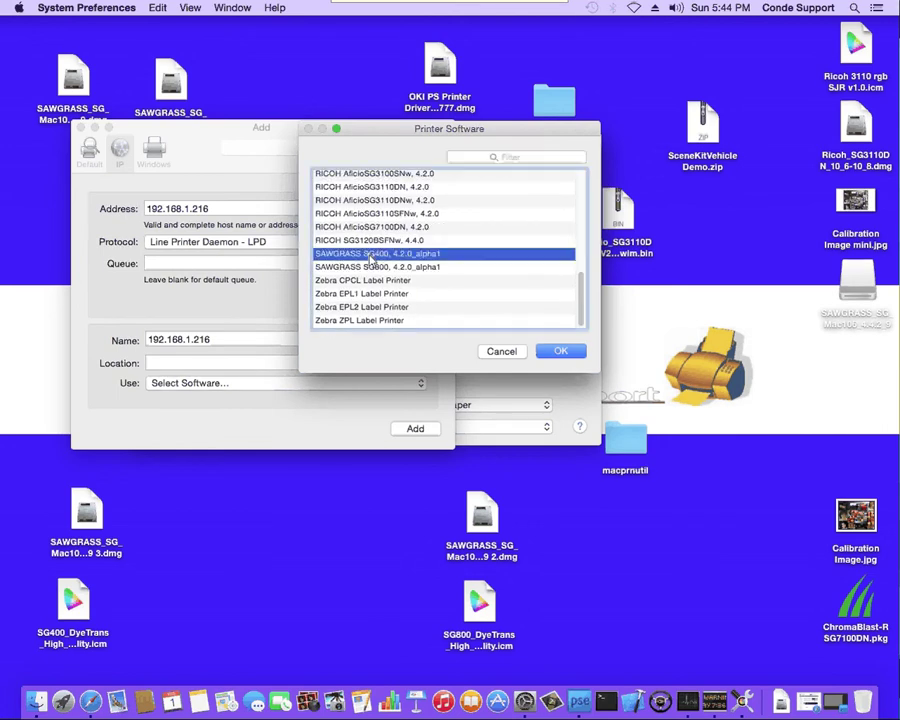
{"action": "left_click", "coordinate": [558, 351]}
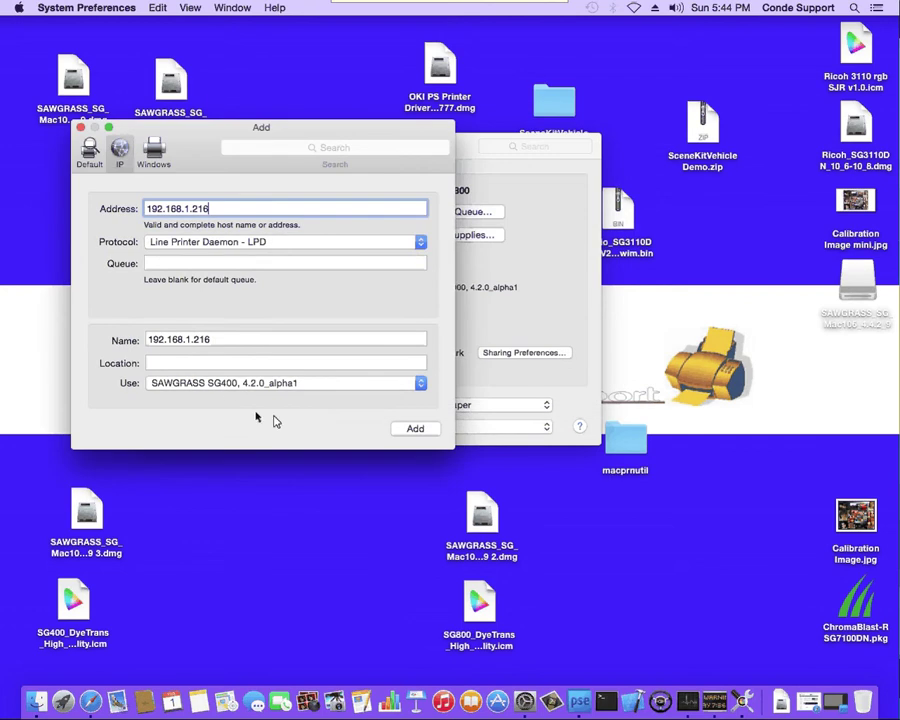
{"action": "left_click", "coordinate": [414, 428]}
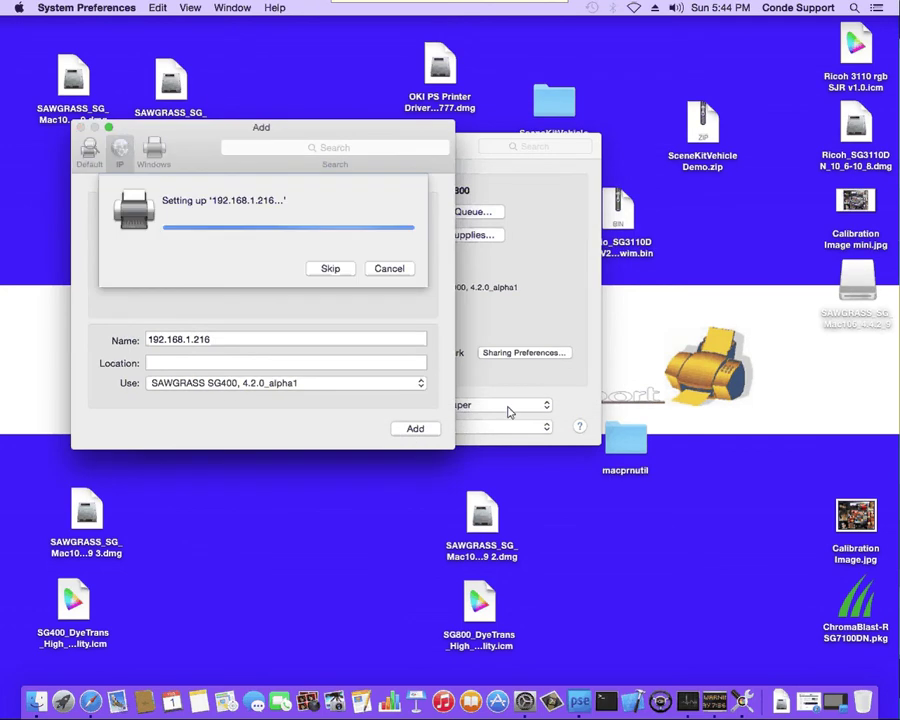
- Skip setup, rename the 192.168.1.216 printer to 'SawGrass SG400', and quit System Preferences
{"action": "left_click", "coordinate": [329, 270]}
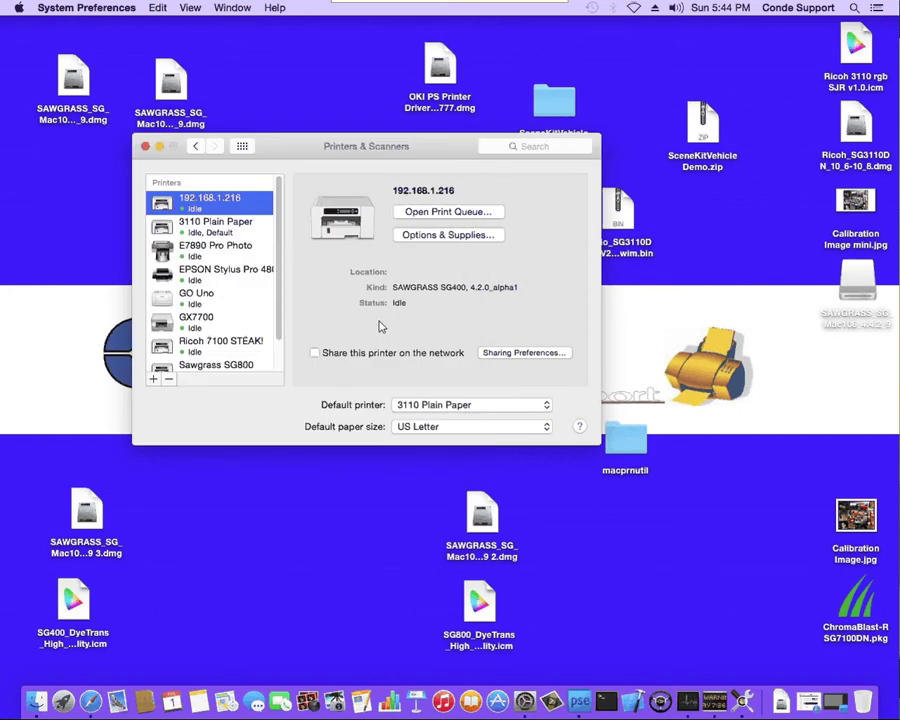
{"action": "left_click", "coordinate": [207, 203]}
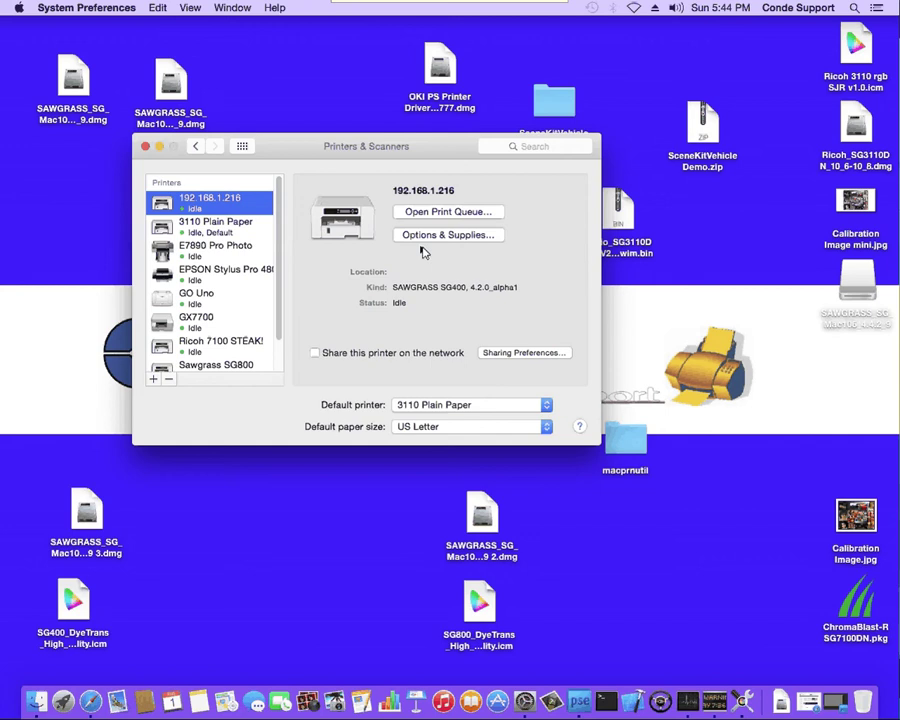
{"action": "left_click", "coordinate": [449, 236]}
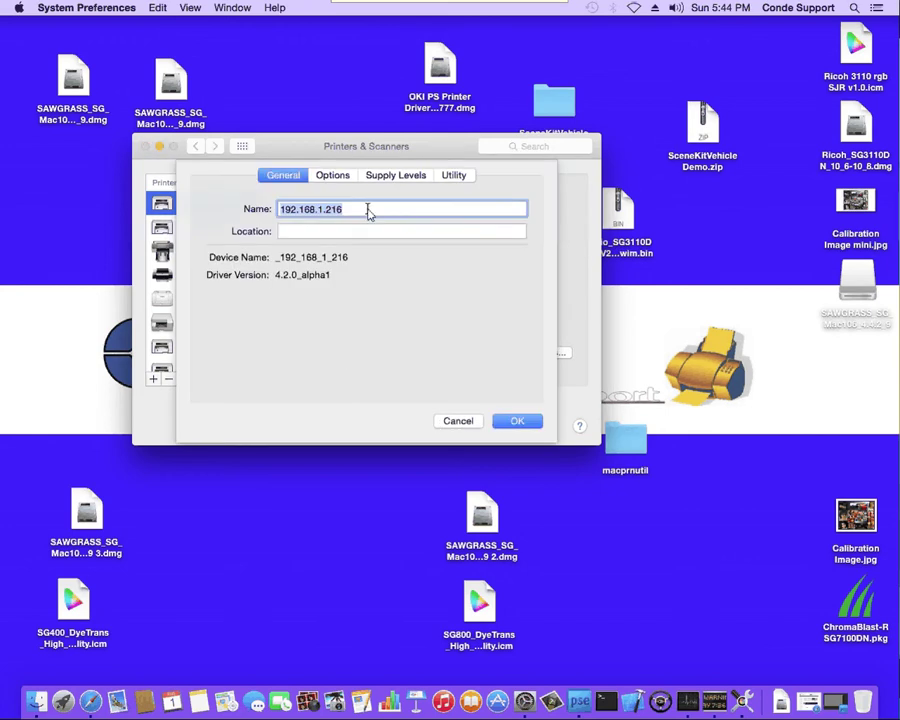
{"action": "type", "text": "Sawgra"}
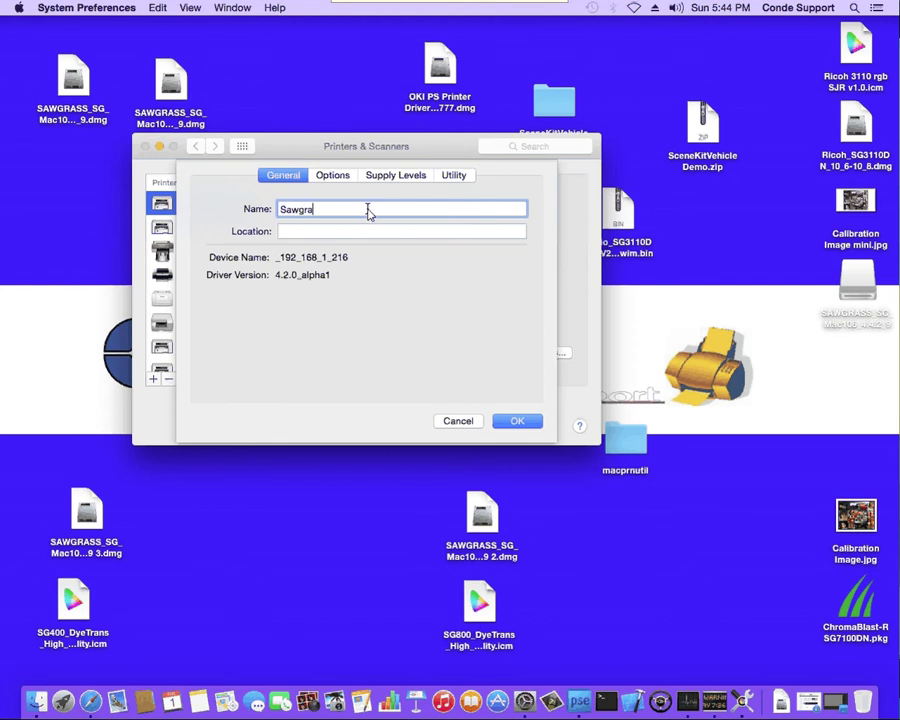
{"action": "key", "text": "BackSpace"}
{"action": "type", "text": "ass SG400"}
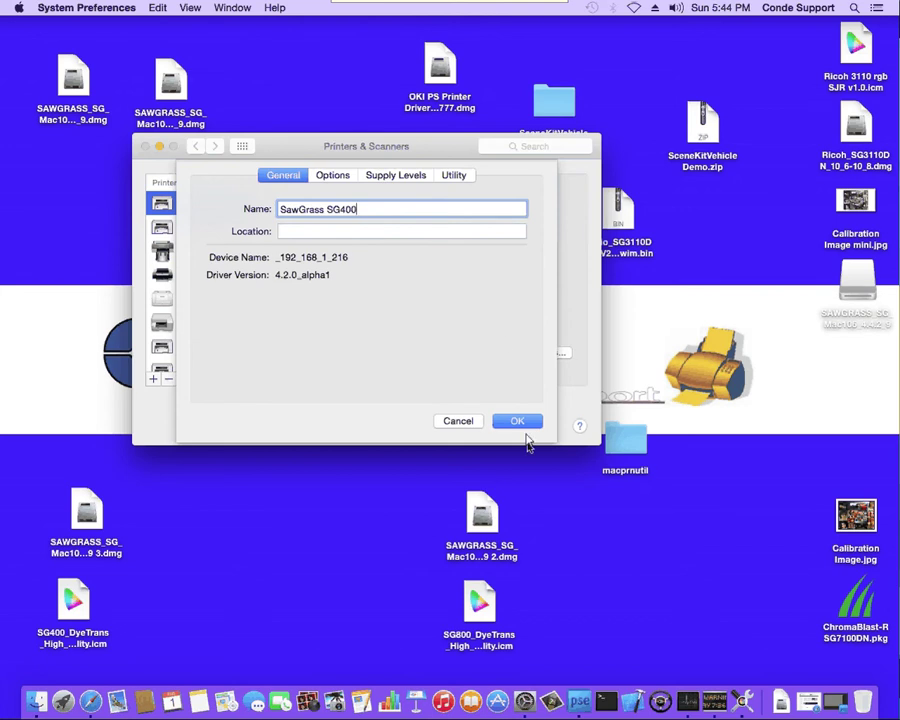
{"action": "left_click", "coordinate": [519, 422]}
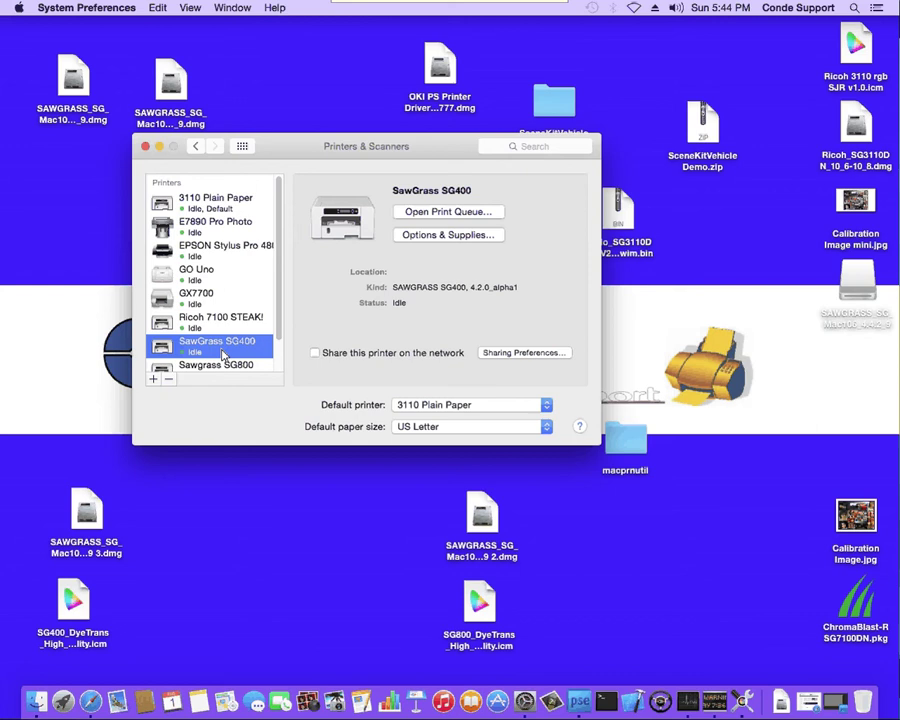
{"action": "left_click", "coordinate": [145, 146]}
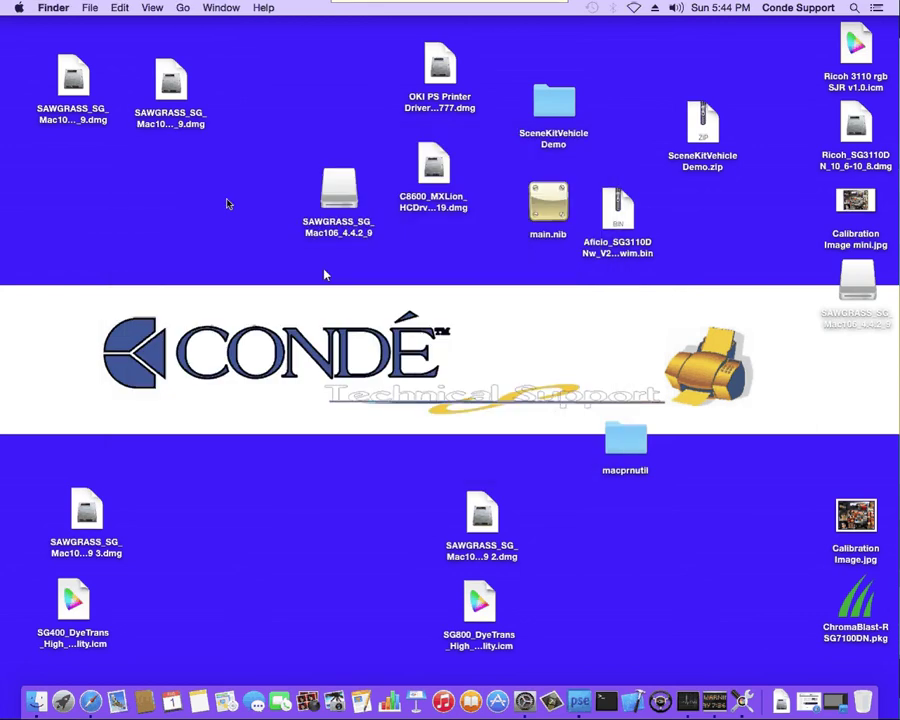
- Create blank document Untitled-1 at 1024 × 1024 px, 144 ppi, transparent background
{"action": "left_click", "coordinate": [579, 697]}
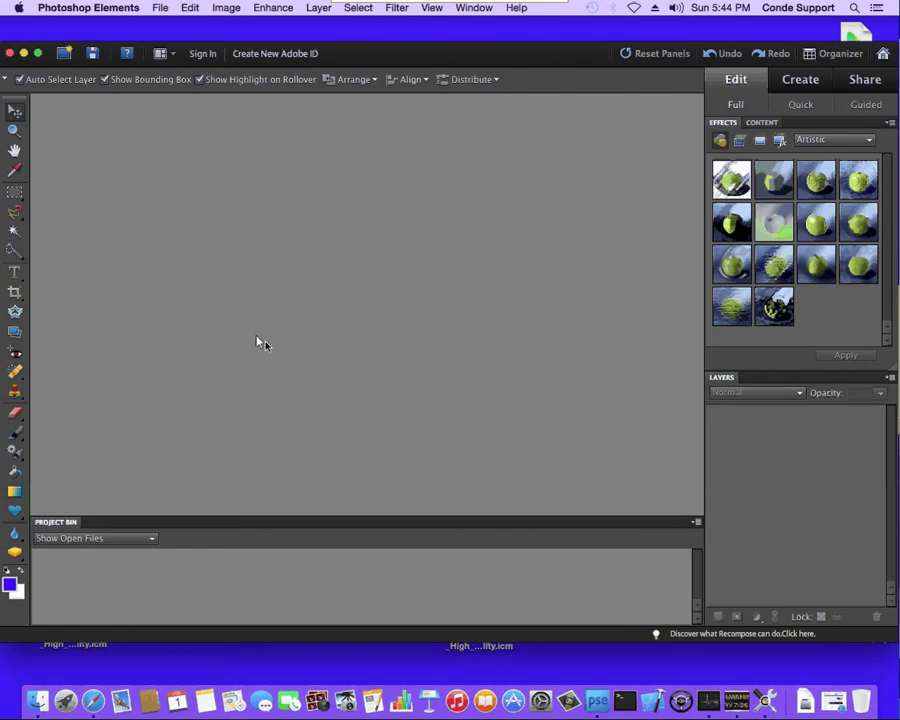
{"action": "left_click", "coordinate": [158, 10]}
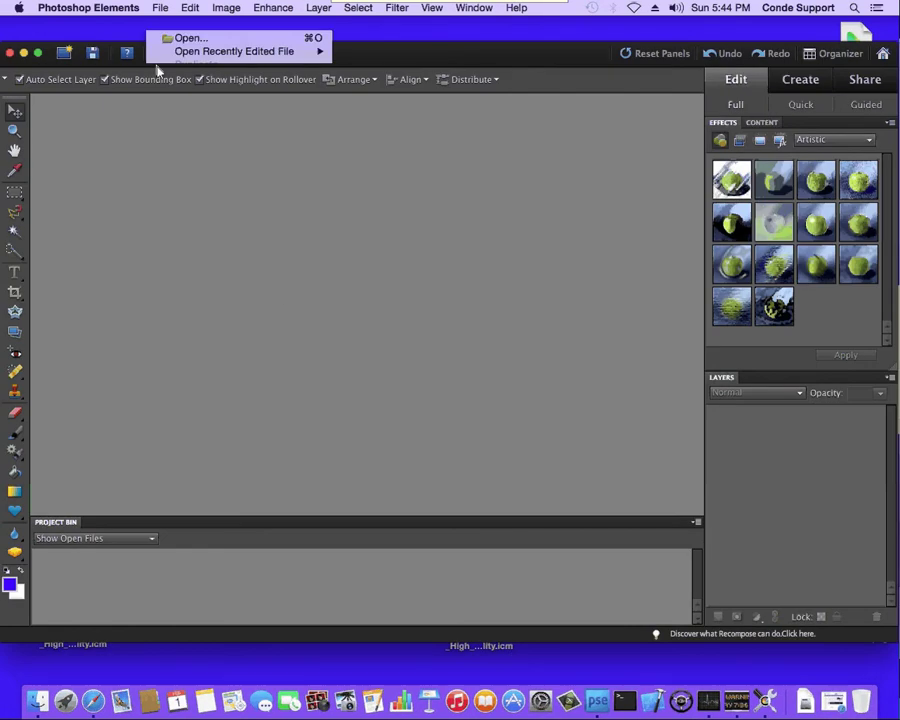
{"action": "mouse_move", "coordinate": [175, 28]}
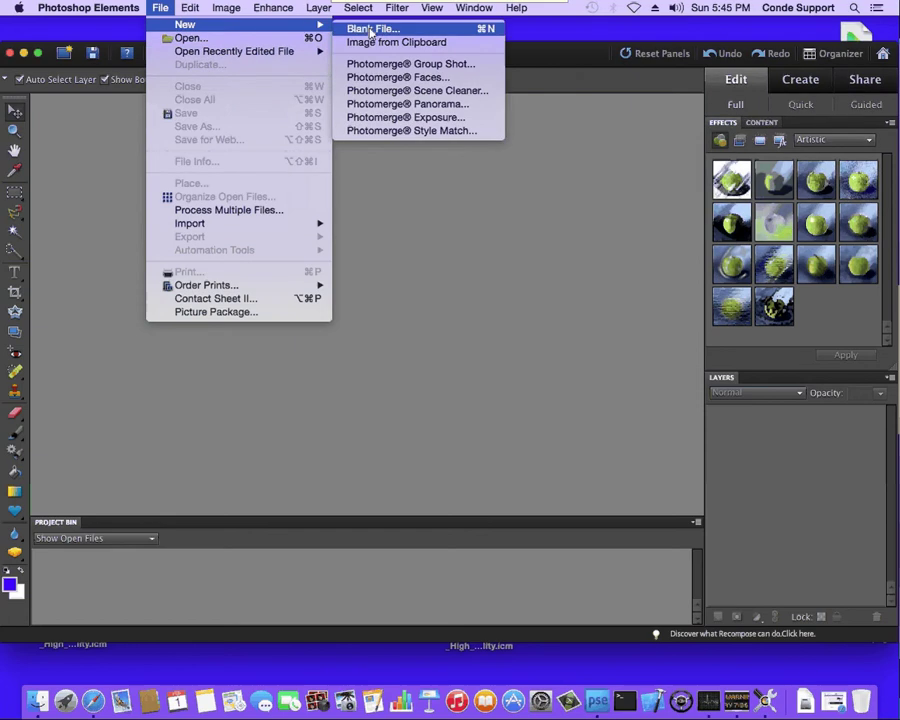
{"action": "left_click", "coordinate": [365, 29]}
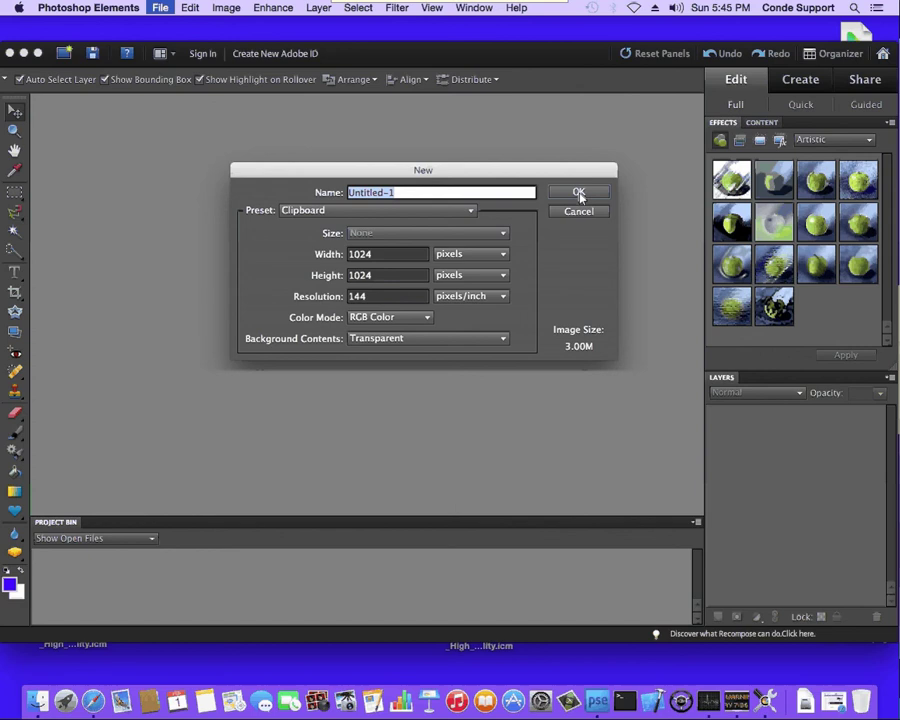
{"action": "key", "text": "Escape"}
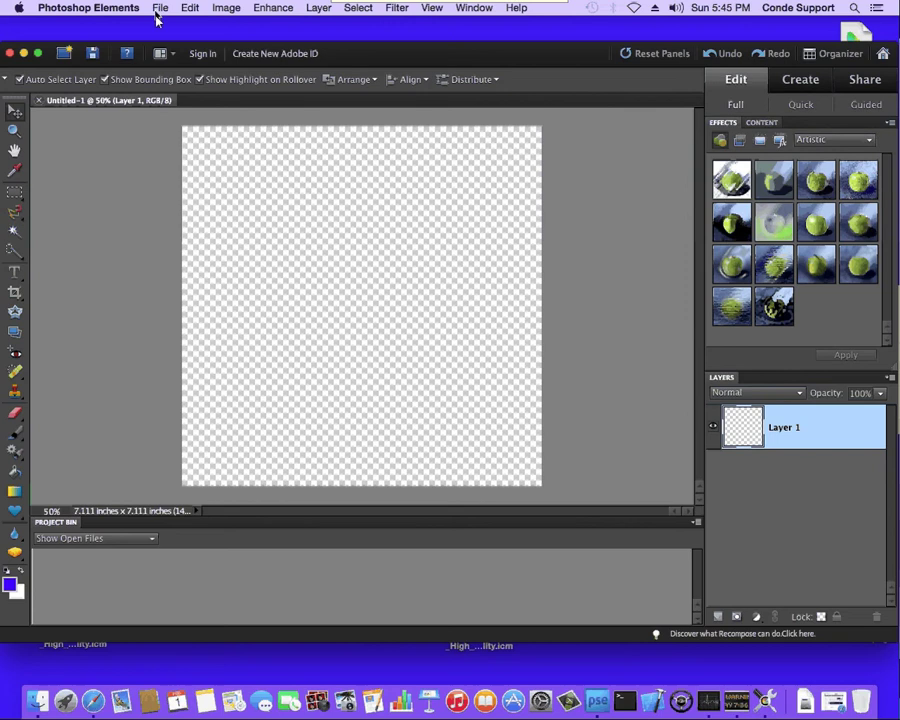
- Choose SawGrass SG400 as the printer in the Print dialog
{"action": "left_click", "coordinate": [159, 10]}
{"action": "left_click", "coordinate": [185, 272]}
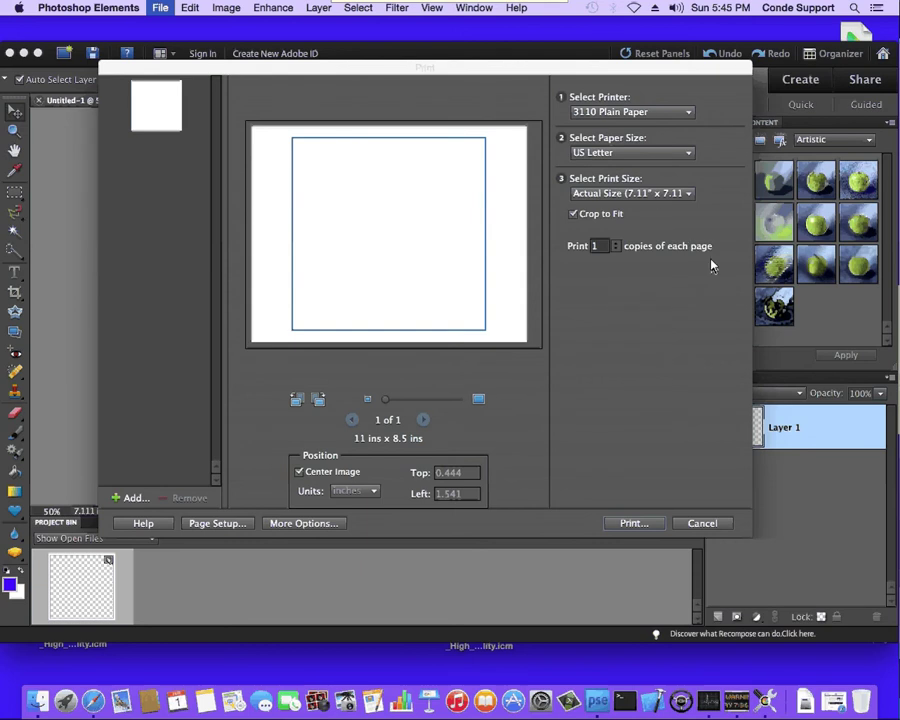
{"action": "left_click", "coordinate": [676, 112]}
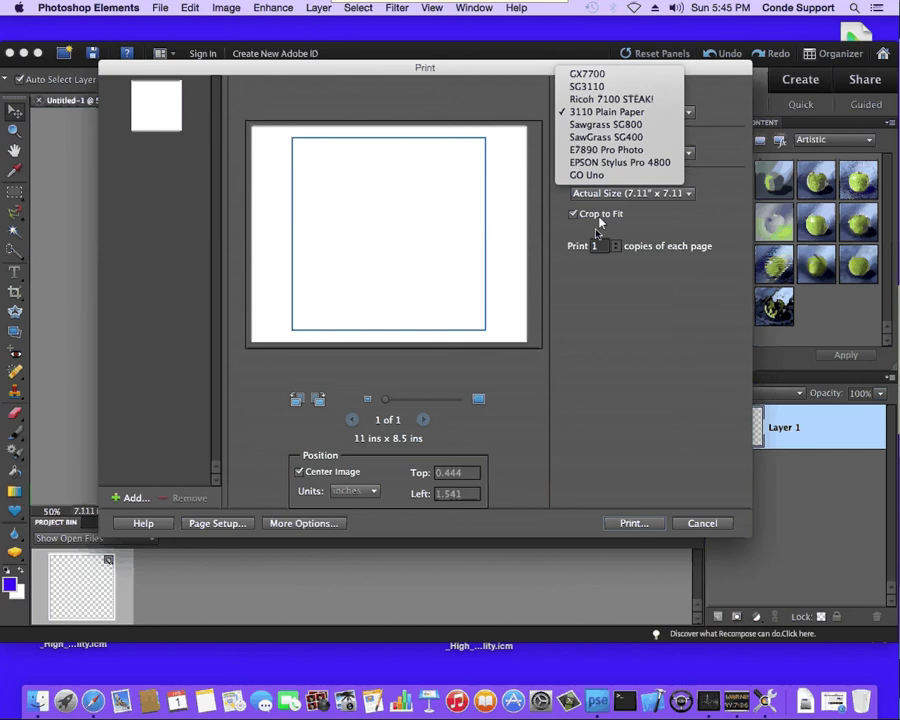
{"action": "left_click", "coordinate": [615, 138]}
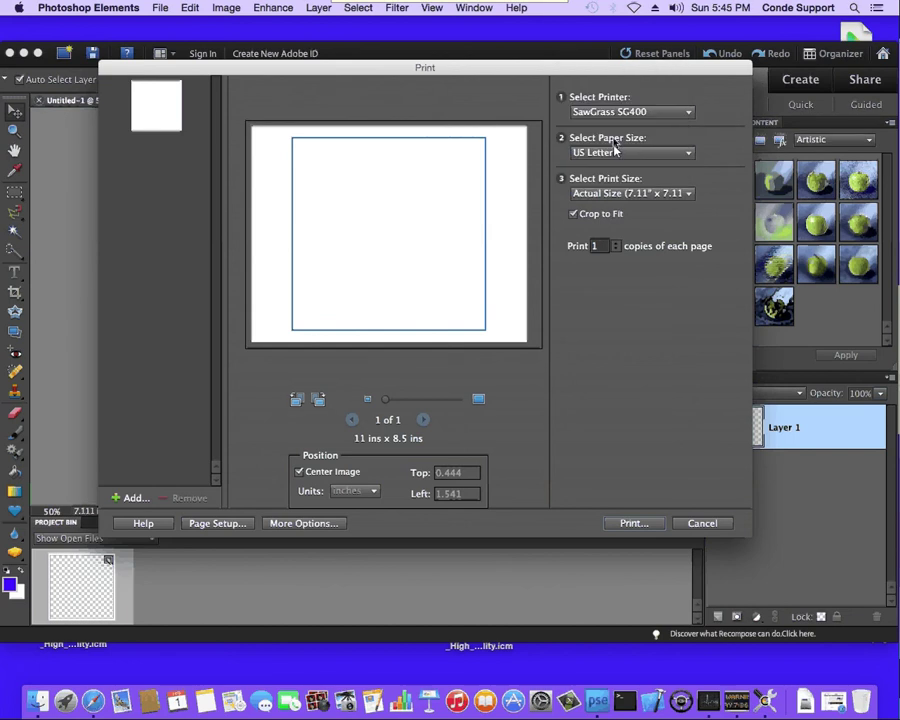
- Set the Color Management printer profile to SG400_DyeTrans_High_Quality
{"action": "left_click", "coordinate": [287, 523]}
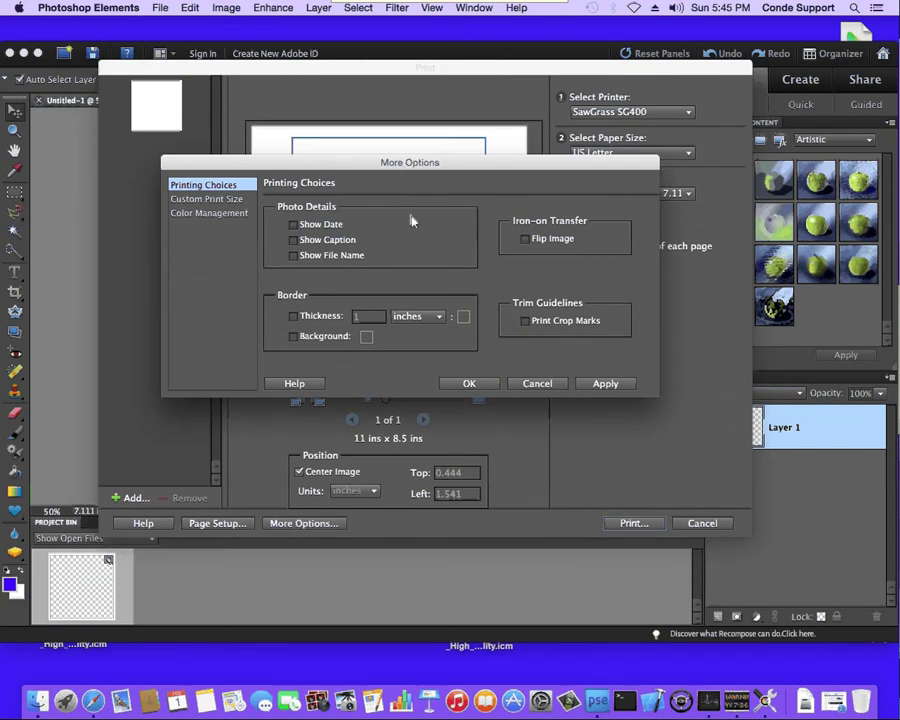
{"action": "left_click", "coordinate": [209, 213]}
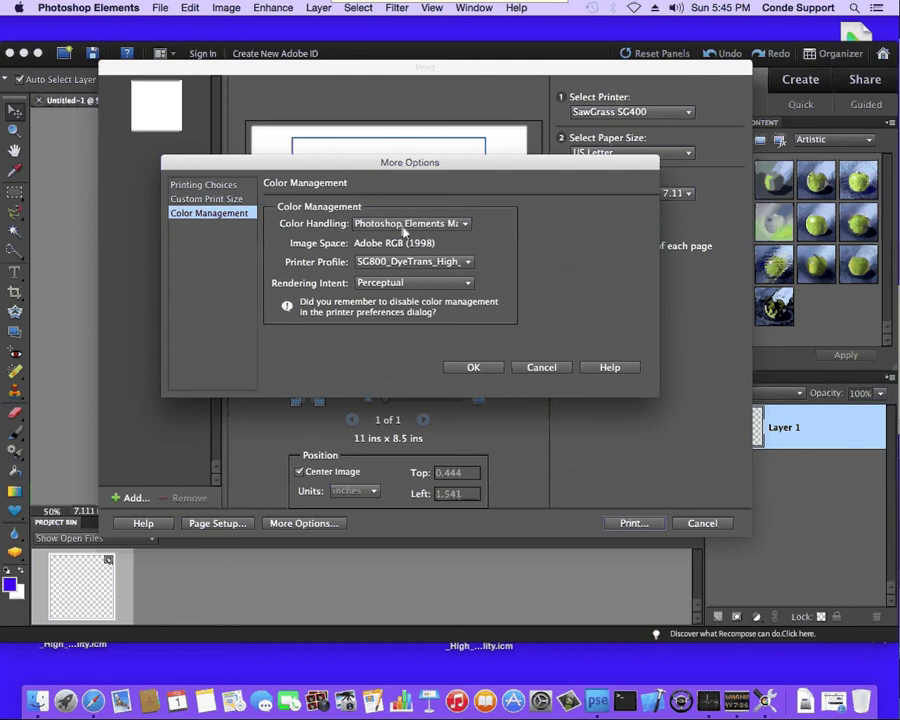
{"action": "left_click", "coordinate": [466, 262]}
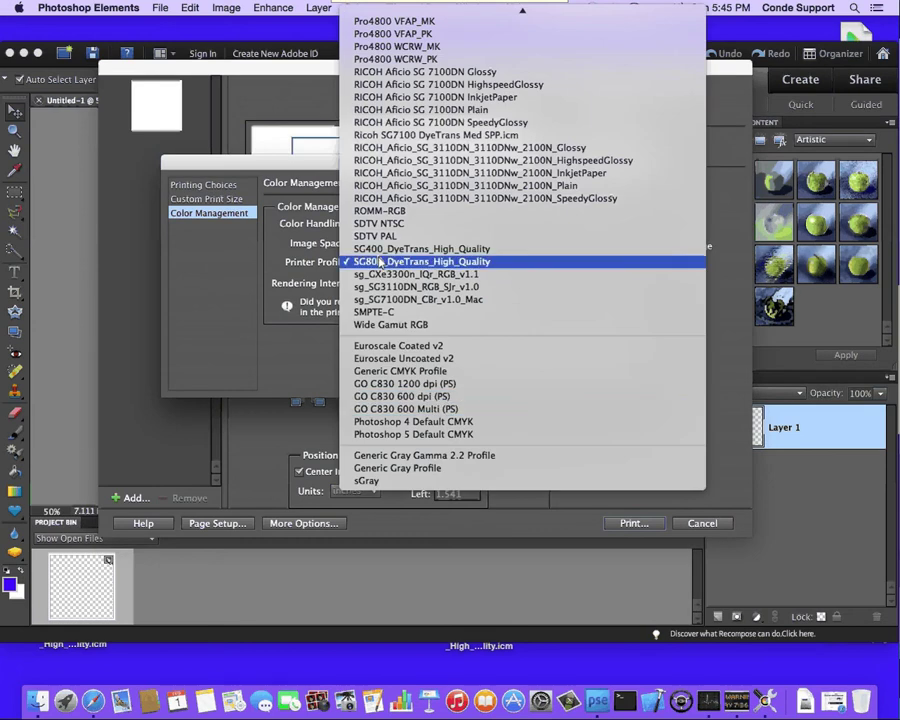
{"action": "left_click", "coordinate": [380, 250]}
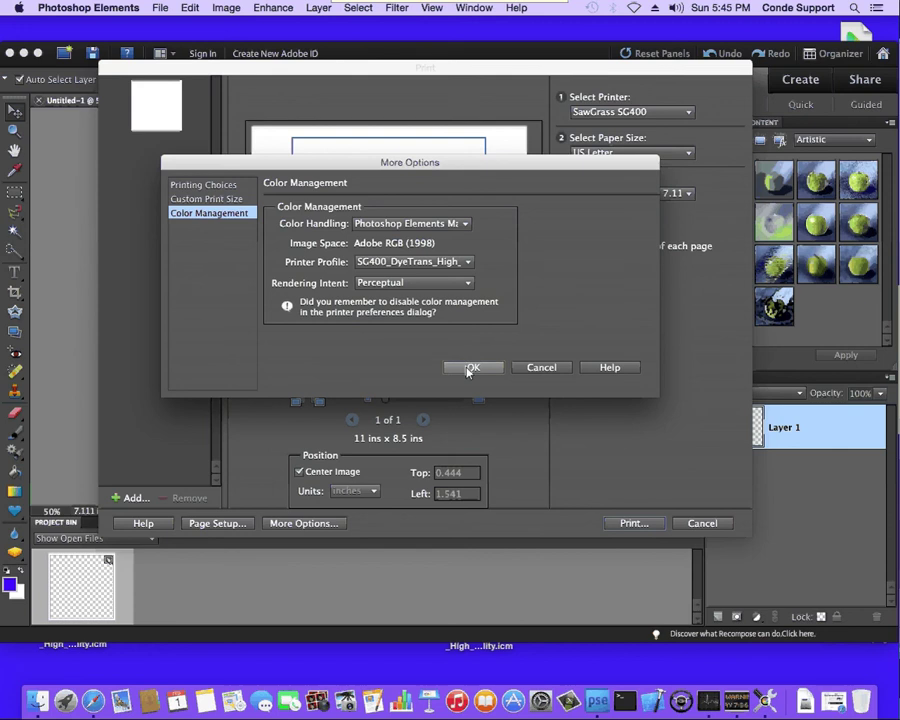
{"action": "left_click", "coordinate": [470, 368]}
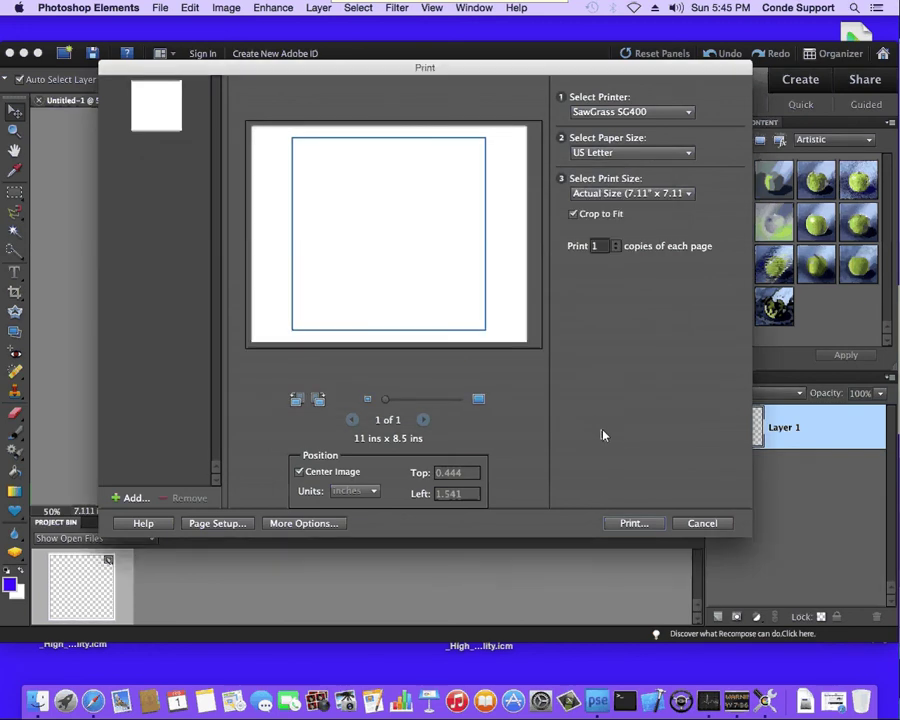
- Proceed past the low-resolution warning and enable Flip horizontally
{"action": "left_click", "coordinate": [637, 526]}
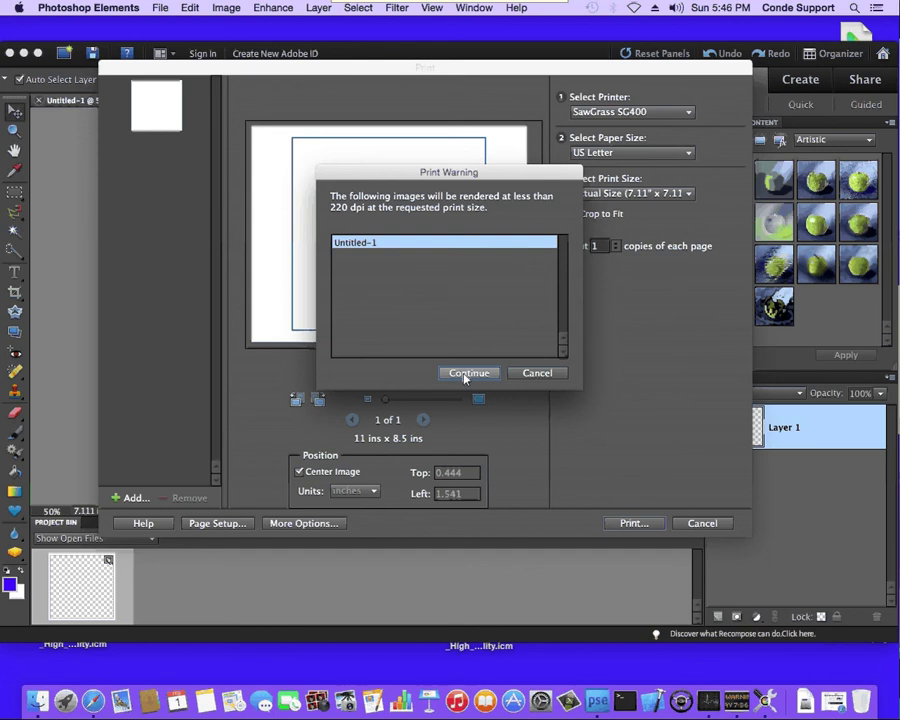
{"action": "left_click", "coordinate": [466, 375]}
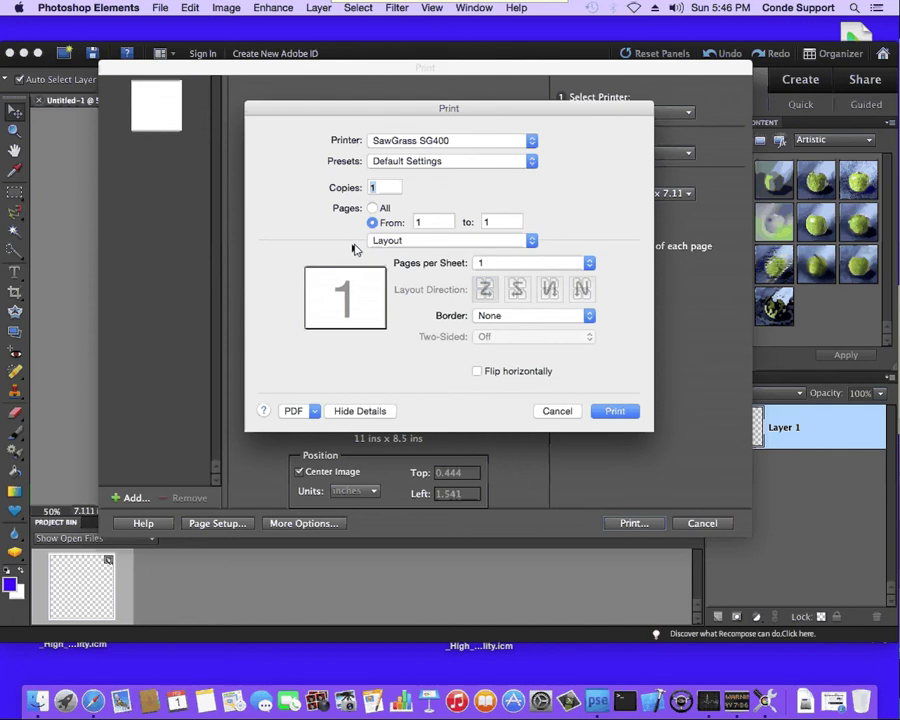
{"action": "left_click", "coordinate": [478, 372]}
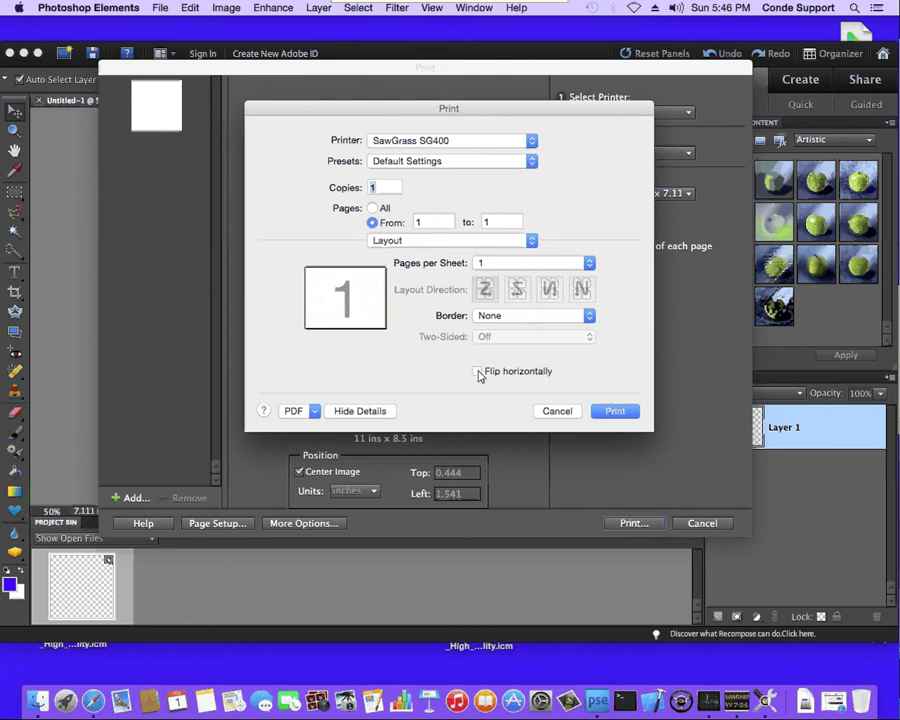
- In Setup, choose Inkjet plain paper-High quality mode with Use error diffusion dithering
{"action": "left_click", "coordinate": [531, 240]}
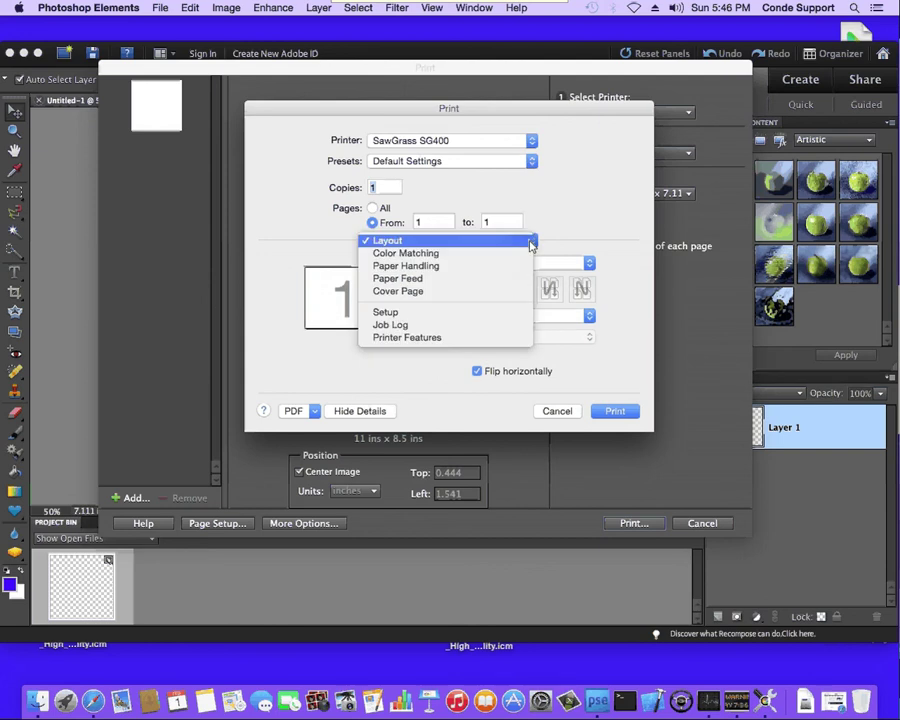
{"action": "left_click", "coordinate": [402, 314]}
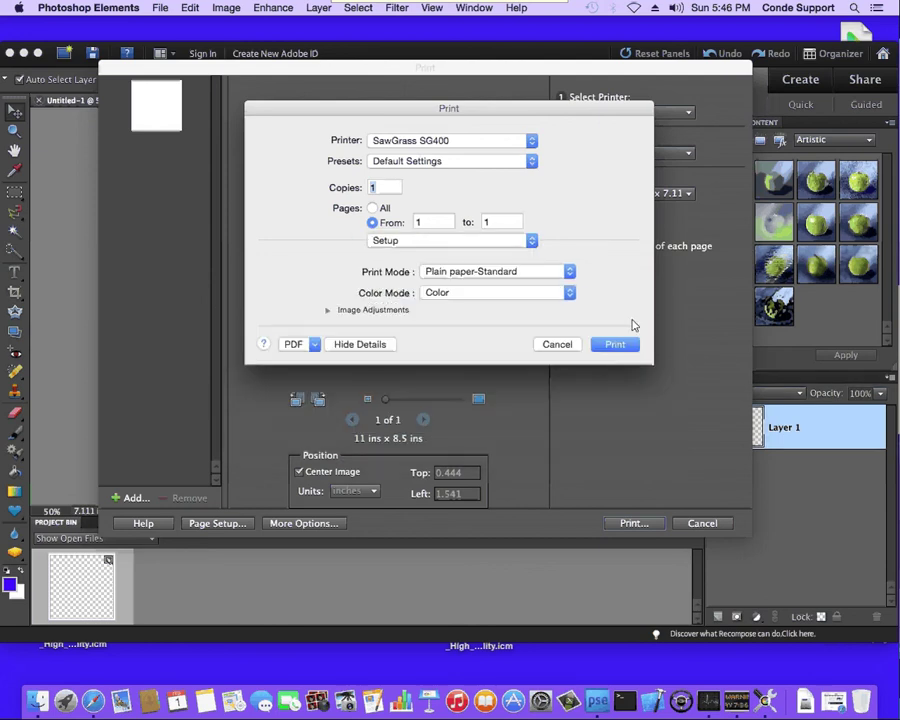
{"action": "left_click", "coordinate": [569, 272]}
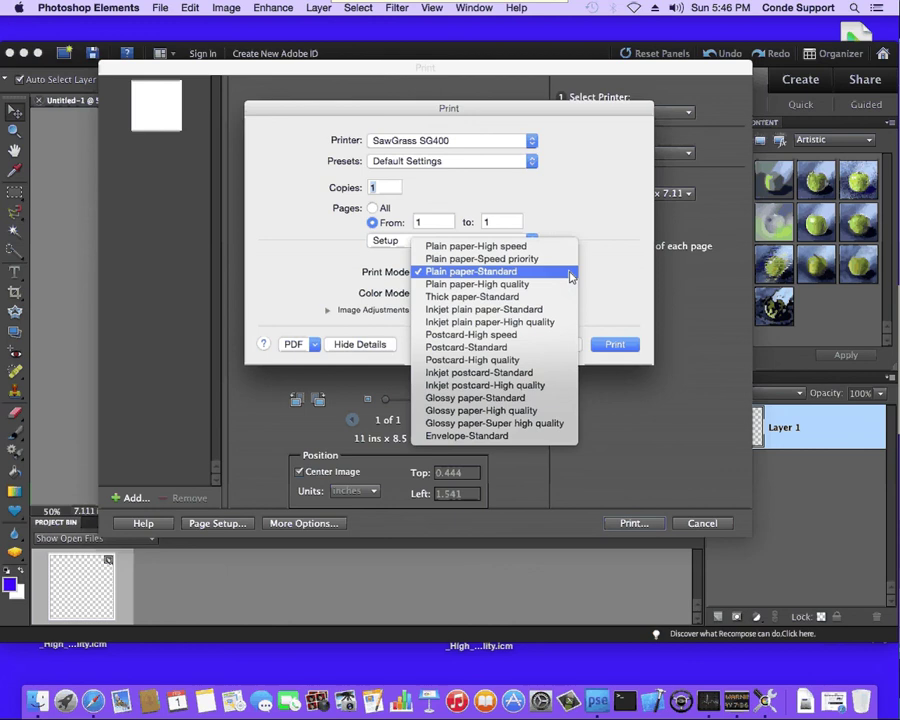
{"action": "left_click", "coordinate": [493, 325]}
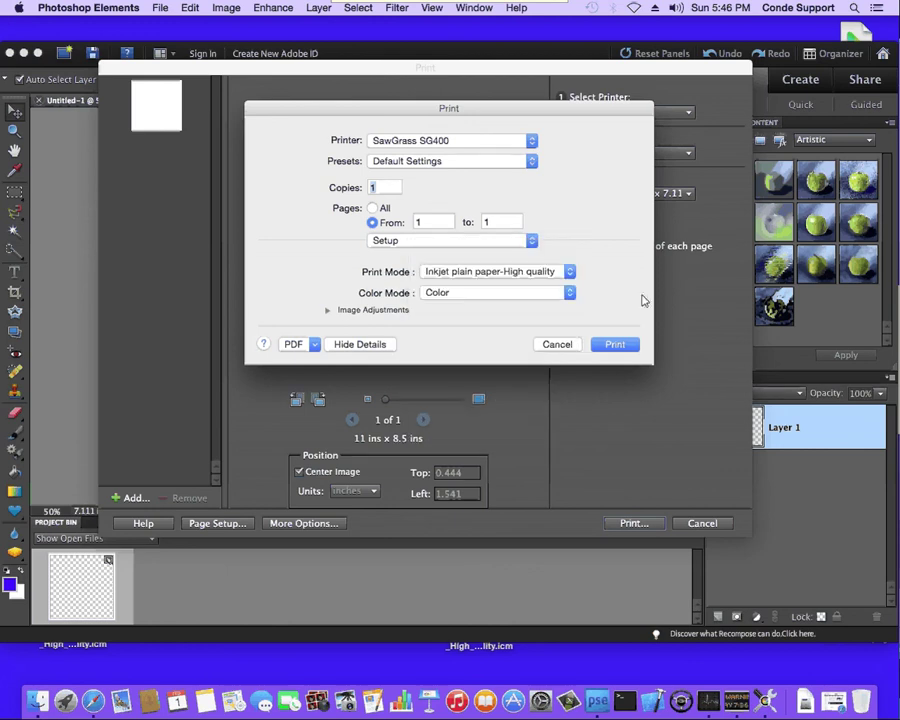
{"action": "left_click", "coordinate": [326, 313]}
{"action": "left_click", "coordinate": [568, 342]}
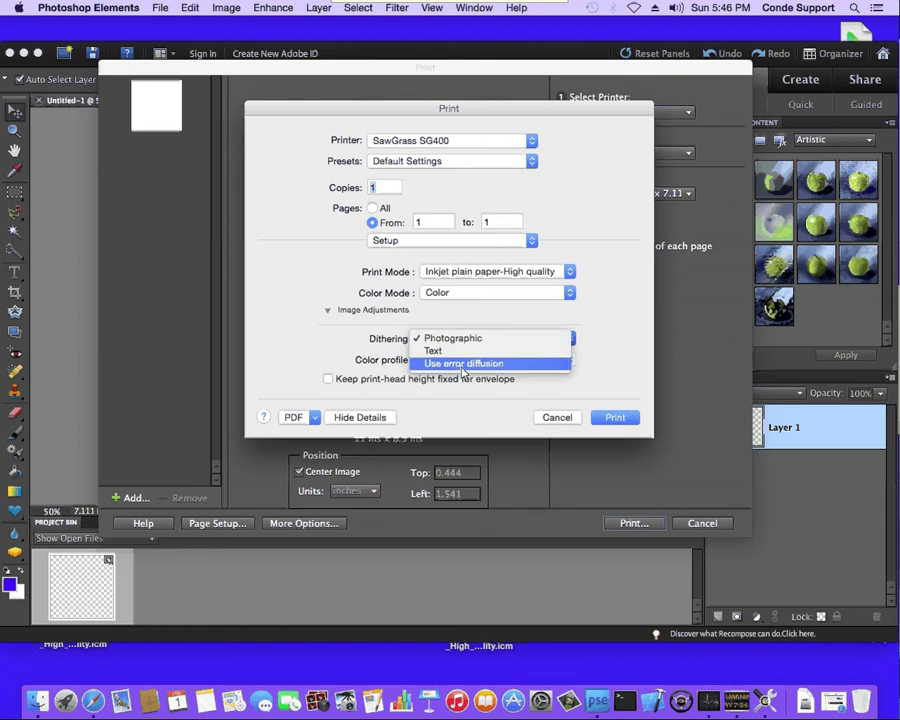
{"action": "left_click", "coordinate": [463, 365]}
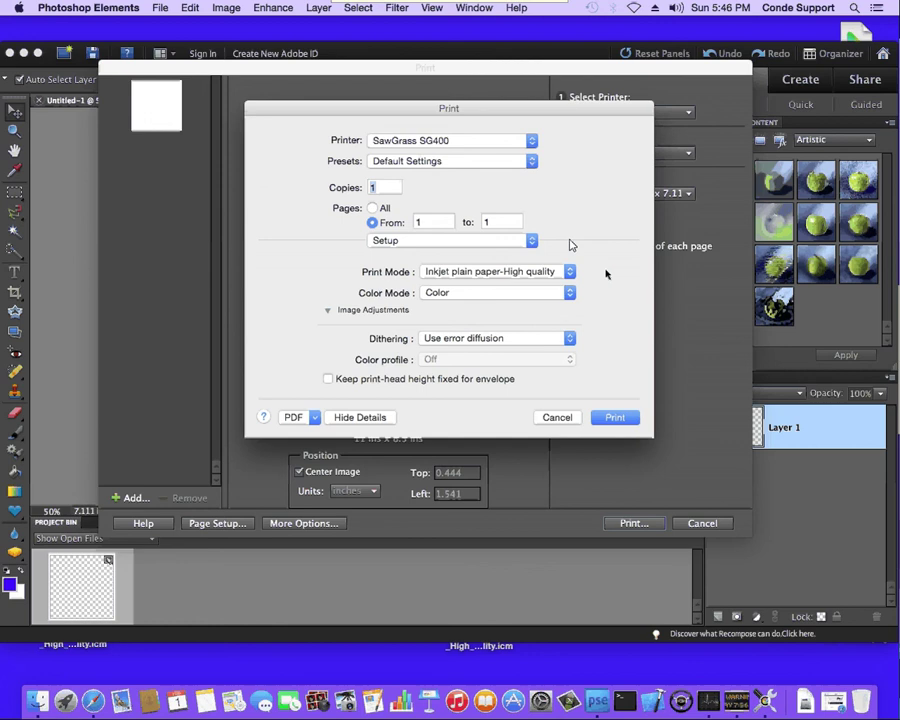
- Save the current settings as preset 'Conde ICC' and confirm it is active
{"action": "left_click", "coordinate": [534, 165]}
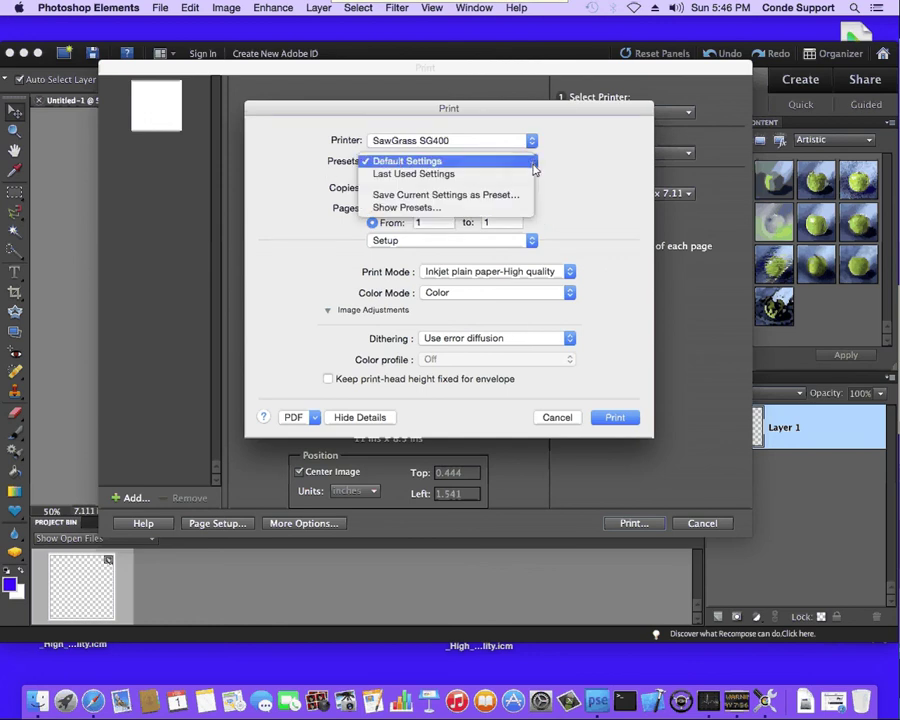
{"action": "left_click", "coordinate": [464, 195]}
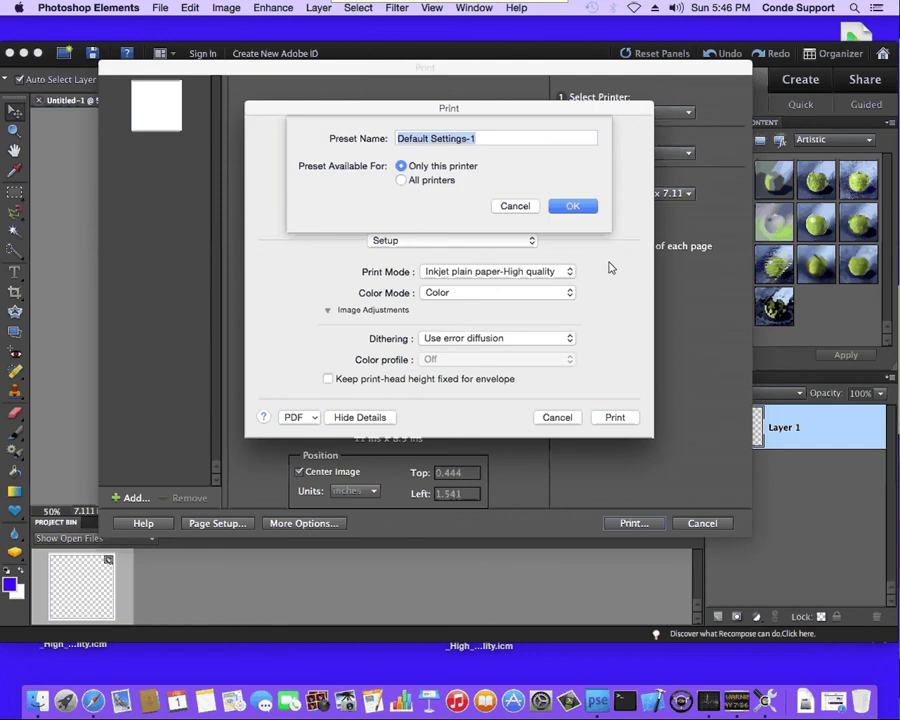
{"action": "type", "text": "Conde ICC"}
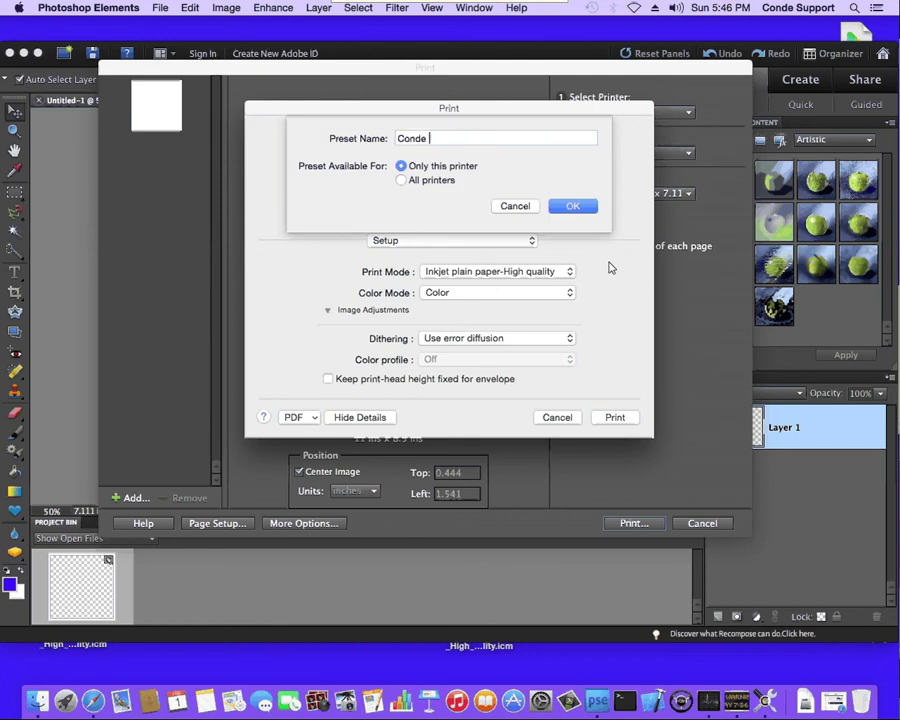
{"action": "left_click", "coordinate": [572, 206]}
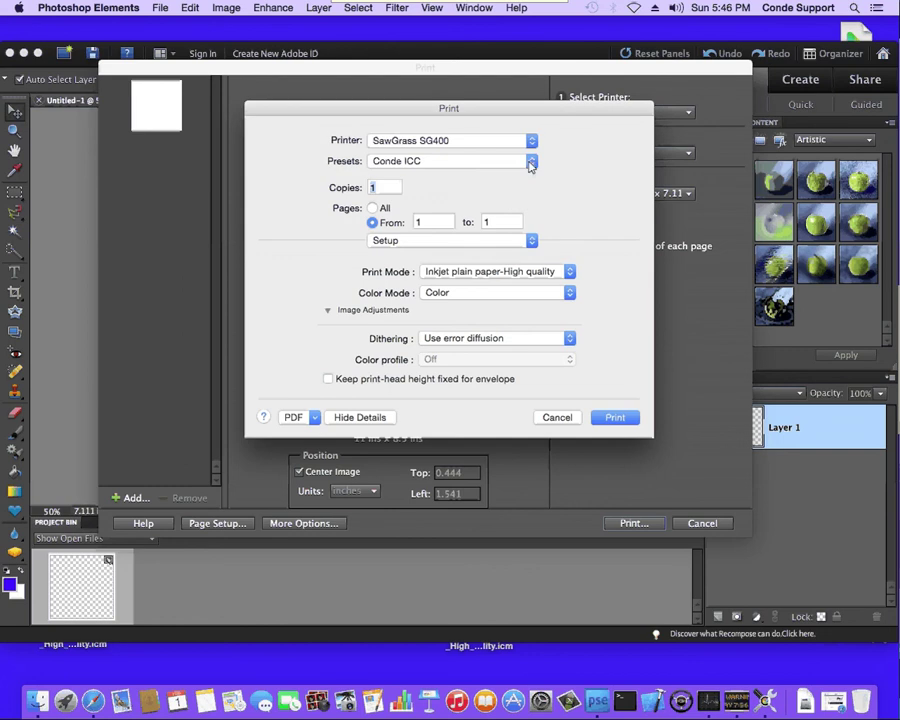
{"action": "left_click", "coordinate": [532, 162]}
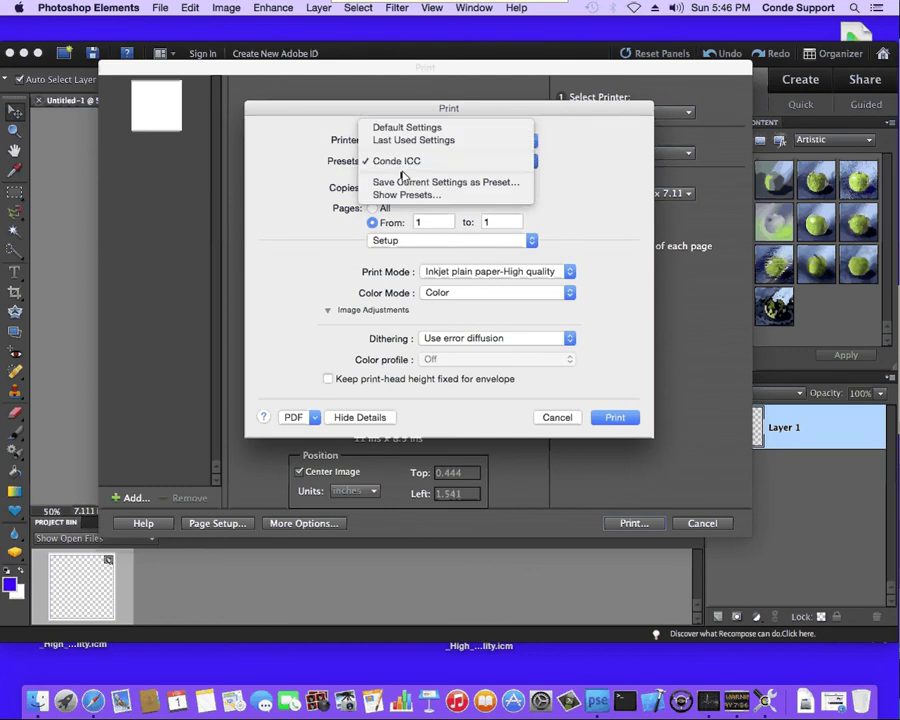
{"action": "left_click", "coordinate": [631, 250]}
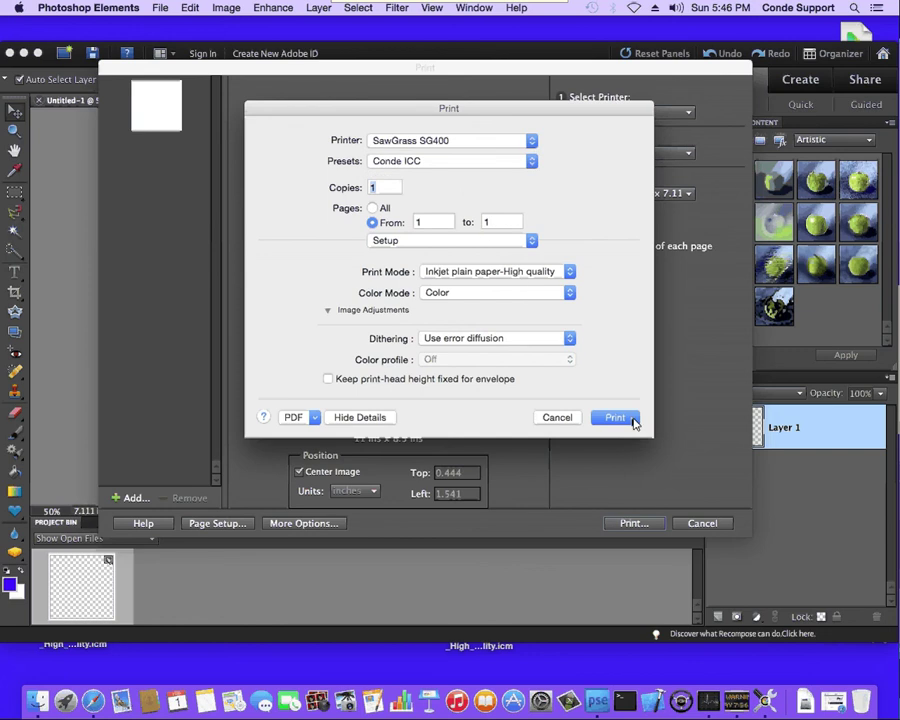
- Cancel the macOS Print dialog, closing both print dialogs without printing
{"action": "left_click", "coordinate": [566, 421]}
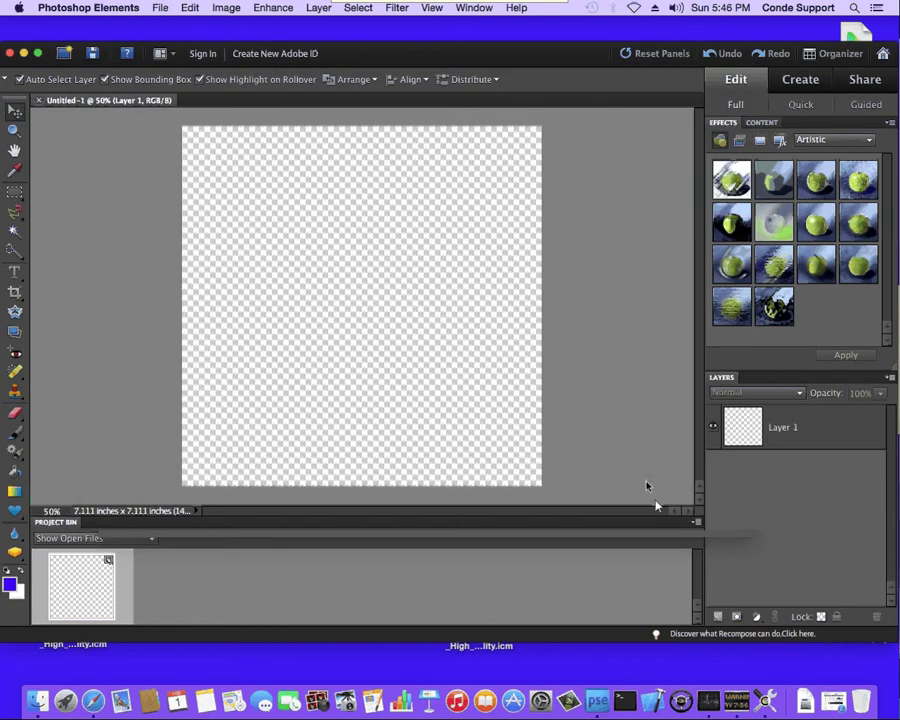